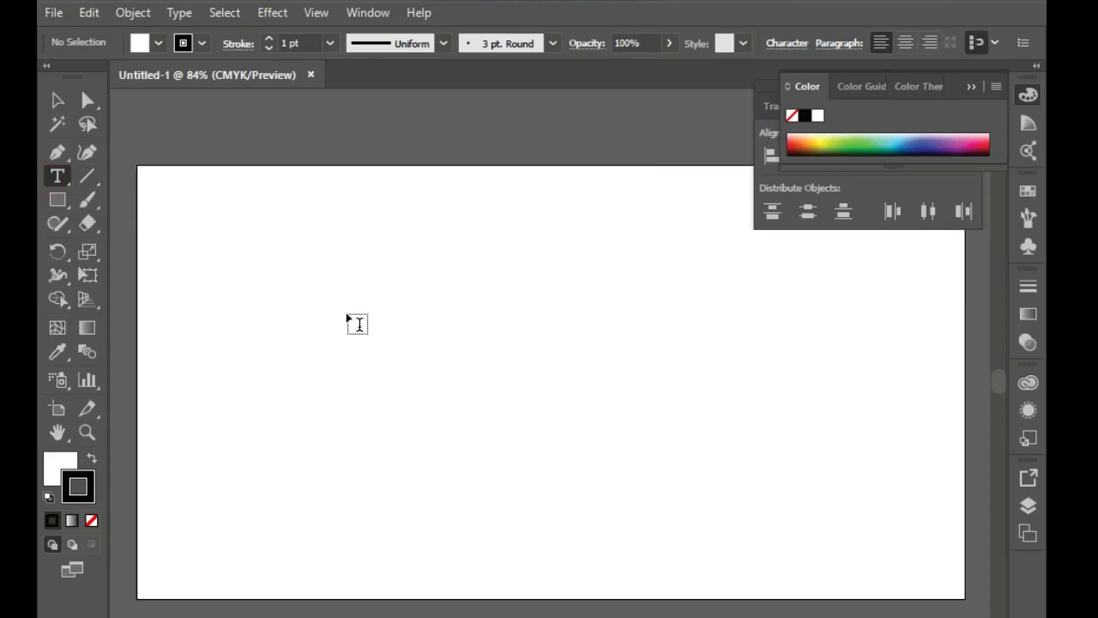
Create a text object reading A, enlarge it, and move it left of centre
left_click(375, 337)
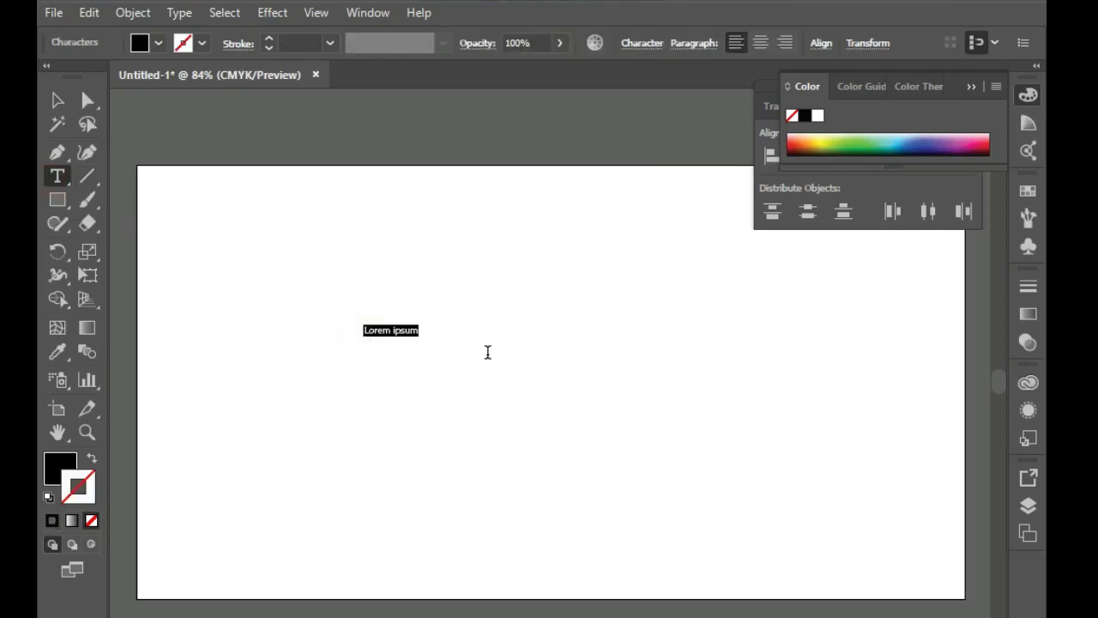
key("BackSpace")
type("A")
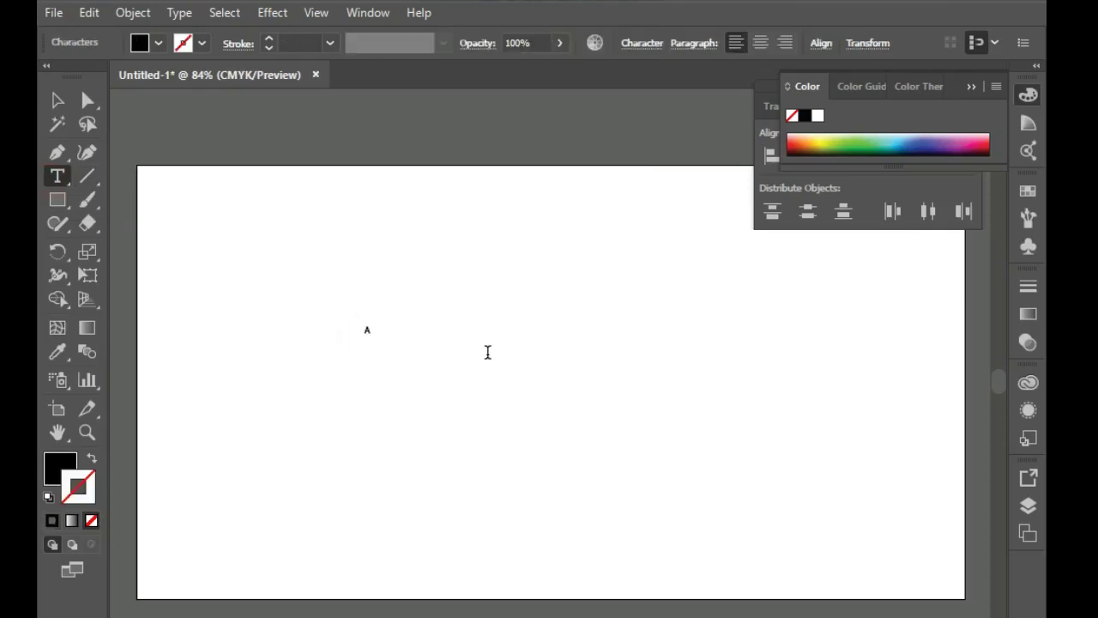
key("Escape")
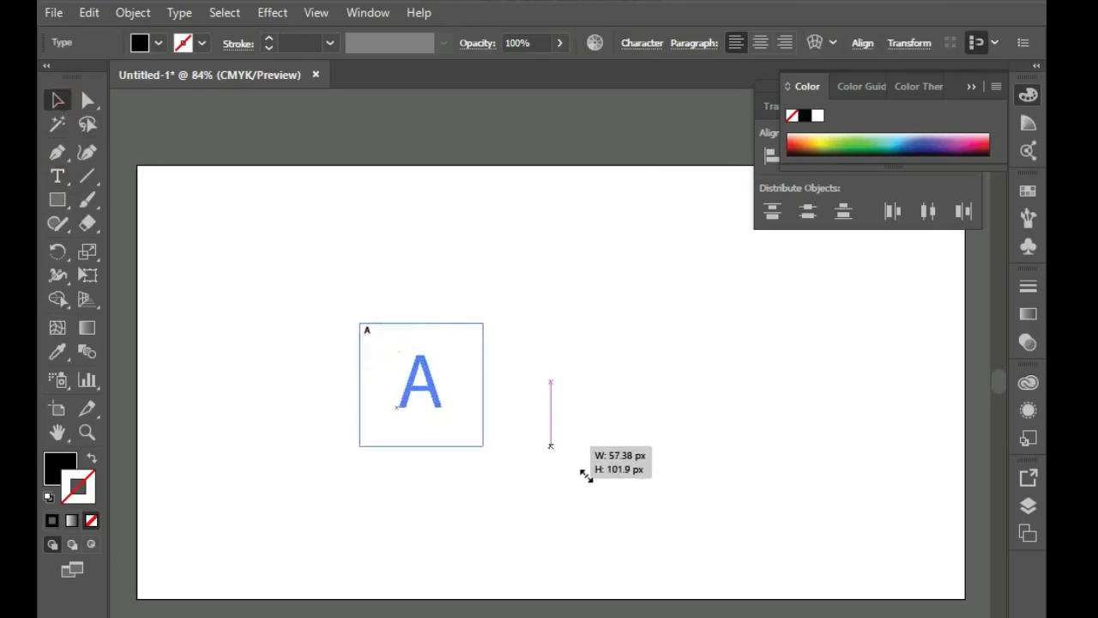
left_click_drag(379, 340, 529, 528)
left_click_drag(522, 460, 502, 400)
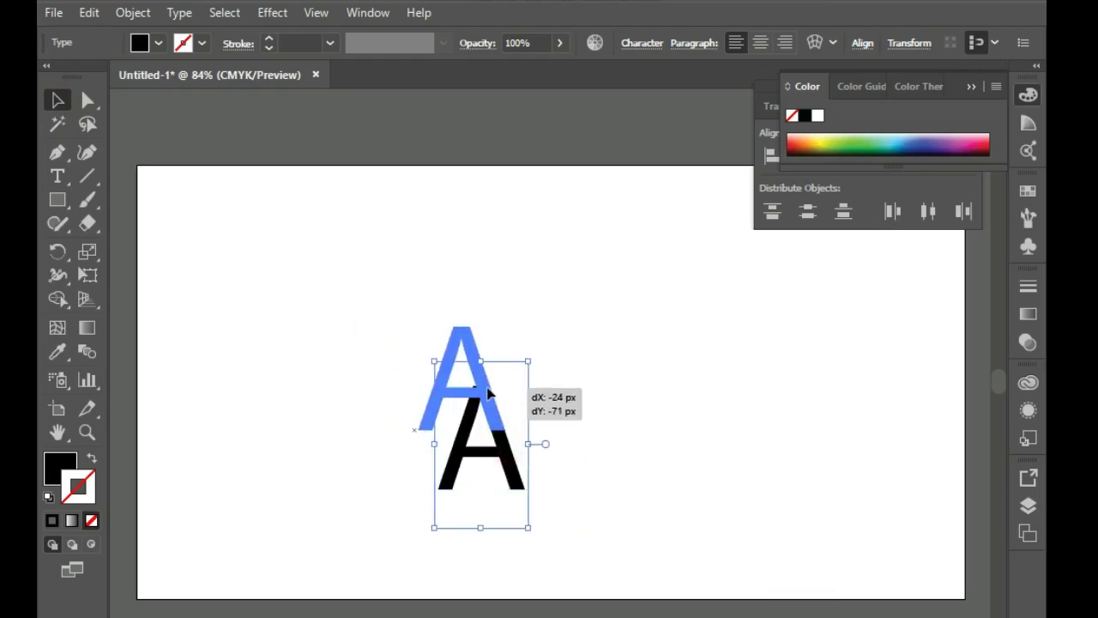
Expand the A text into outline shapes with Object > Expand
left_click(135, 12)
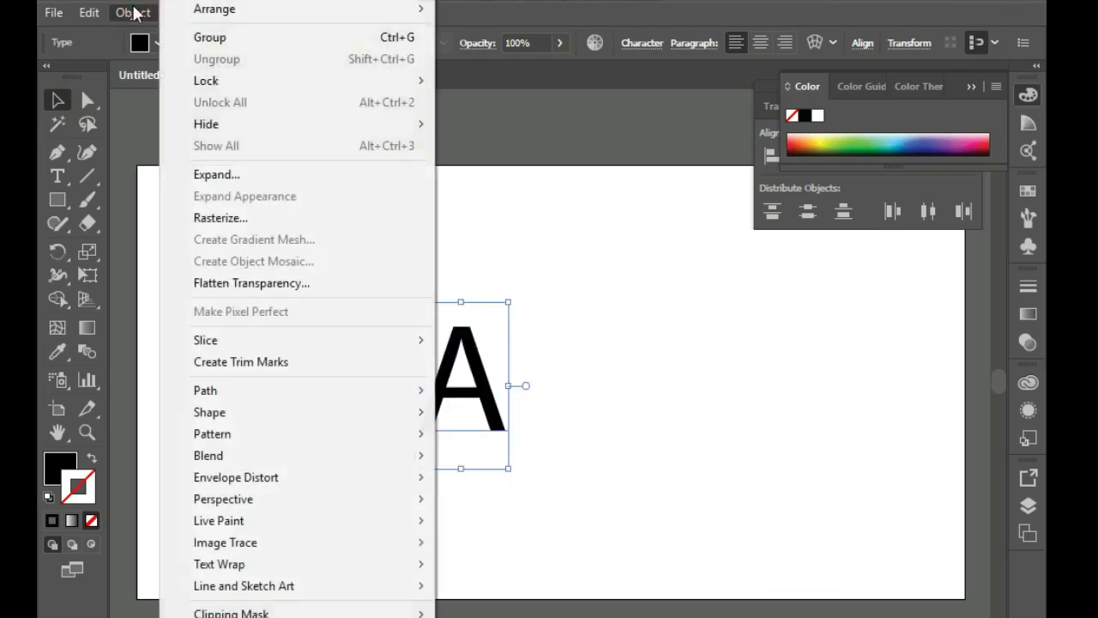
left_click(283, 176)
left_click(490, 448)
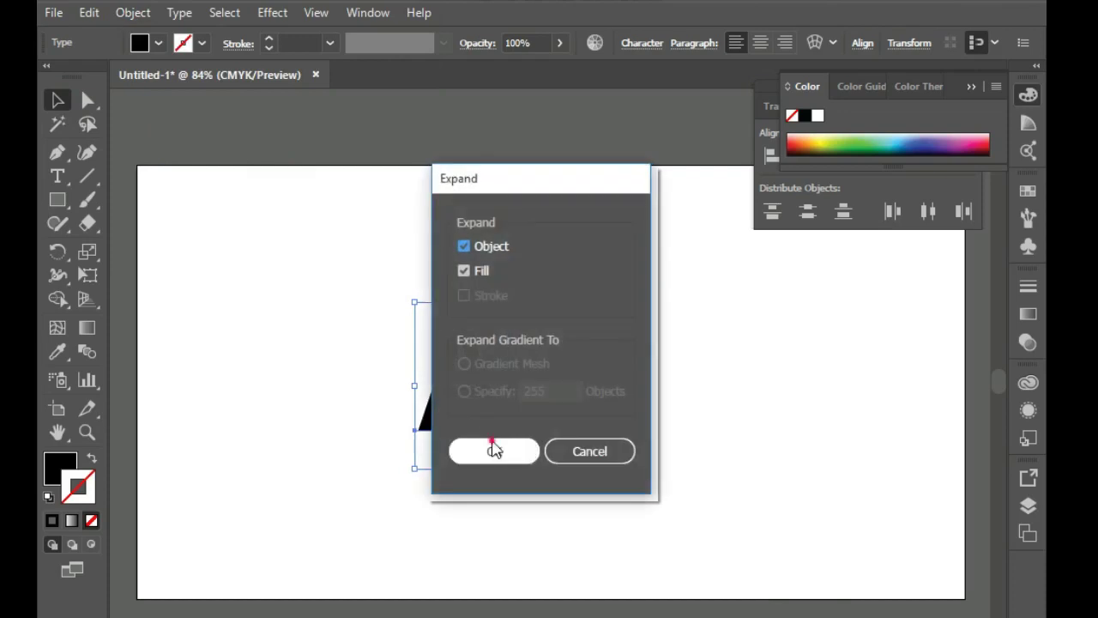
left_click(287, 360)
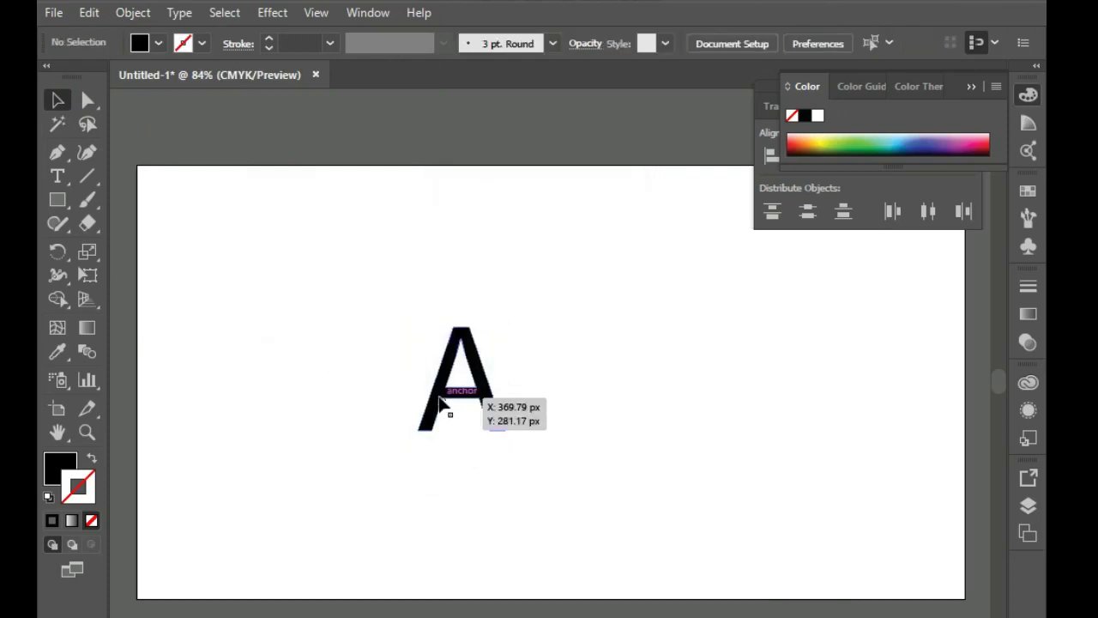
left_click(448, 404)
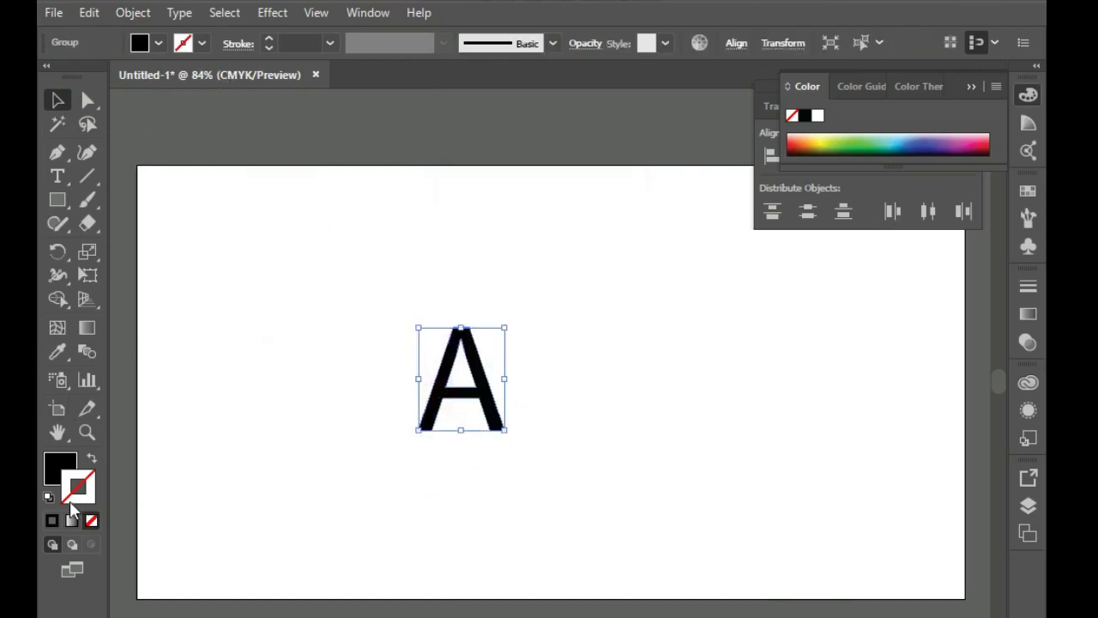
Give the A a black stroke and raise its weight to 7 pt
left_click(53, 521)
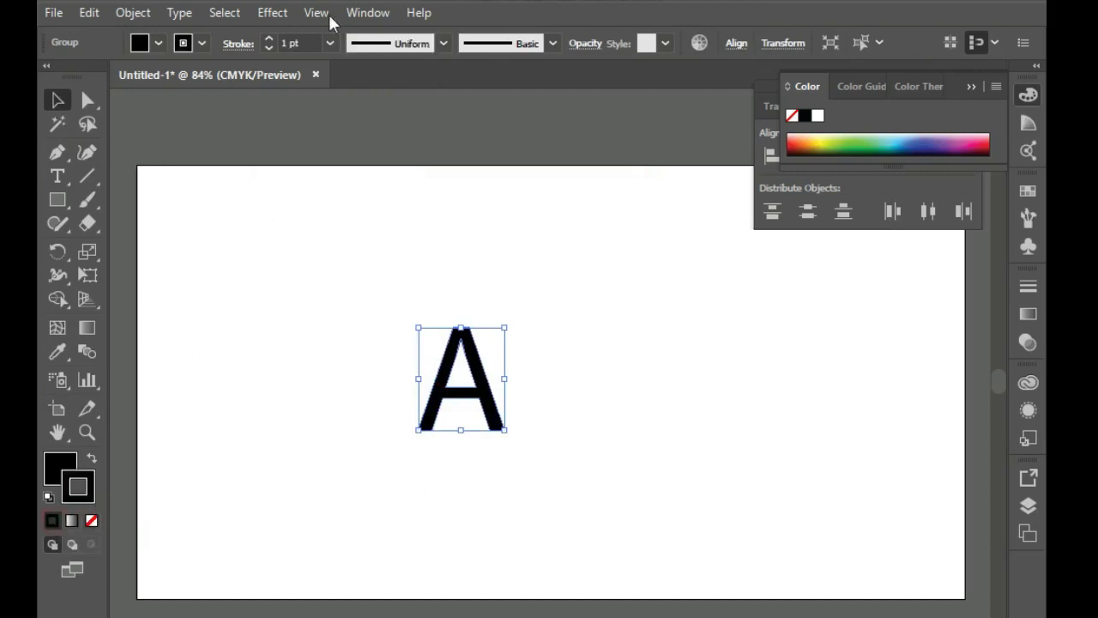
left_click(269, 39)
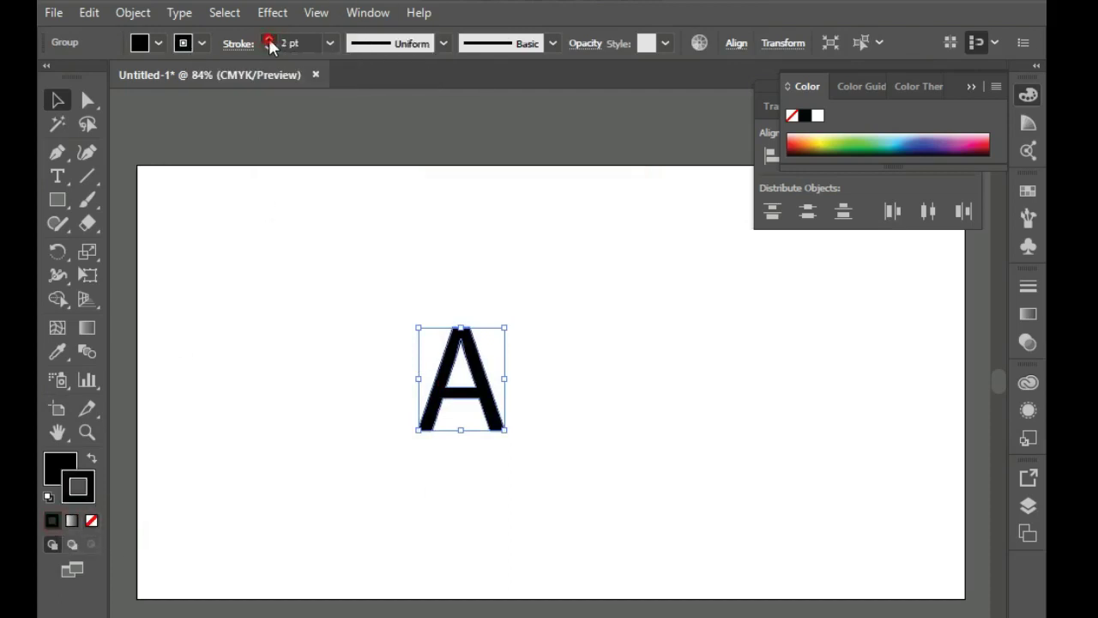
left_click(270, 40)
left_click(269, 39)
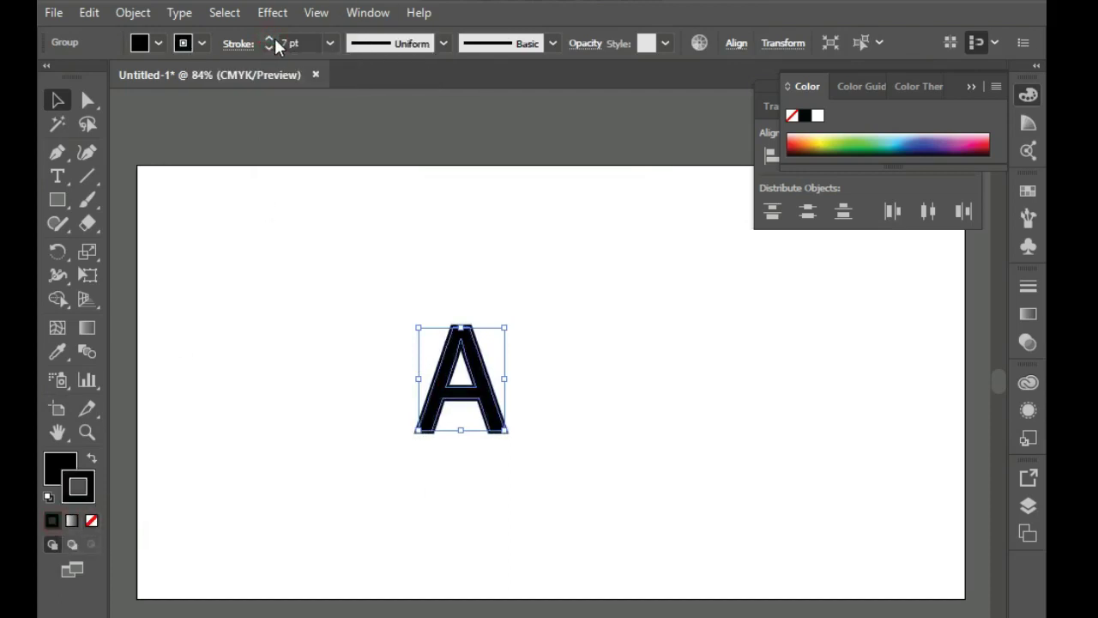
left_click(58, 124)
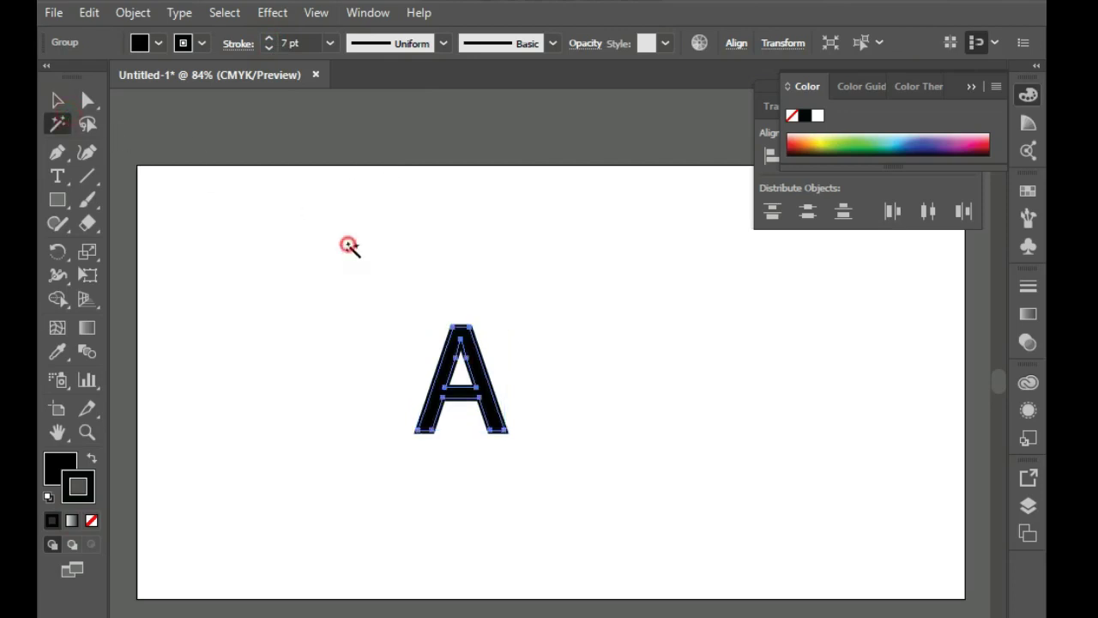
left_click(349, 246)
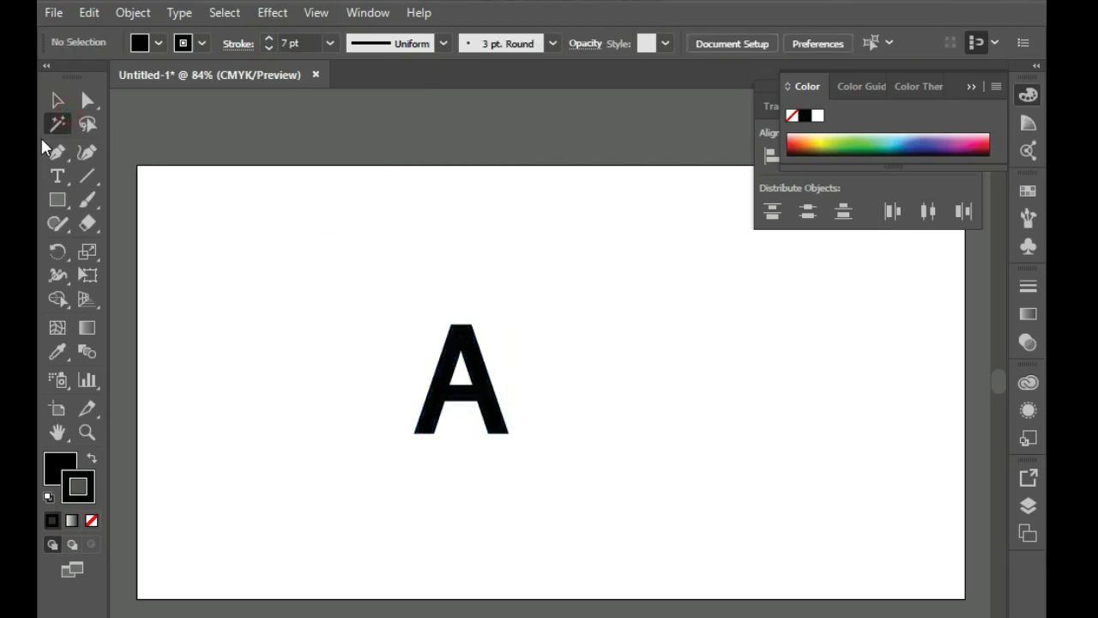
Round the A's bottom-right corner to about 8 px with the corner widget
left_click(57, 101)
left_click(494, 416)
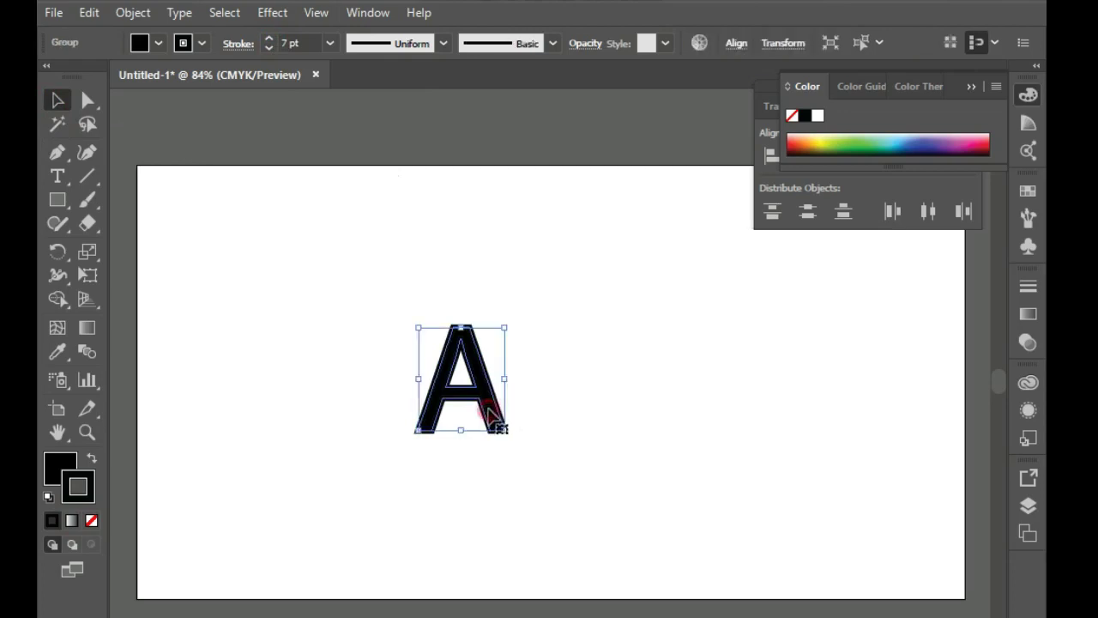
left_click(88, 100)
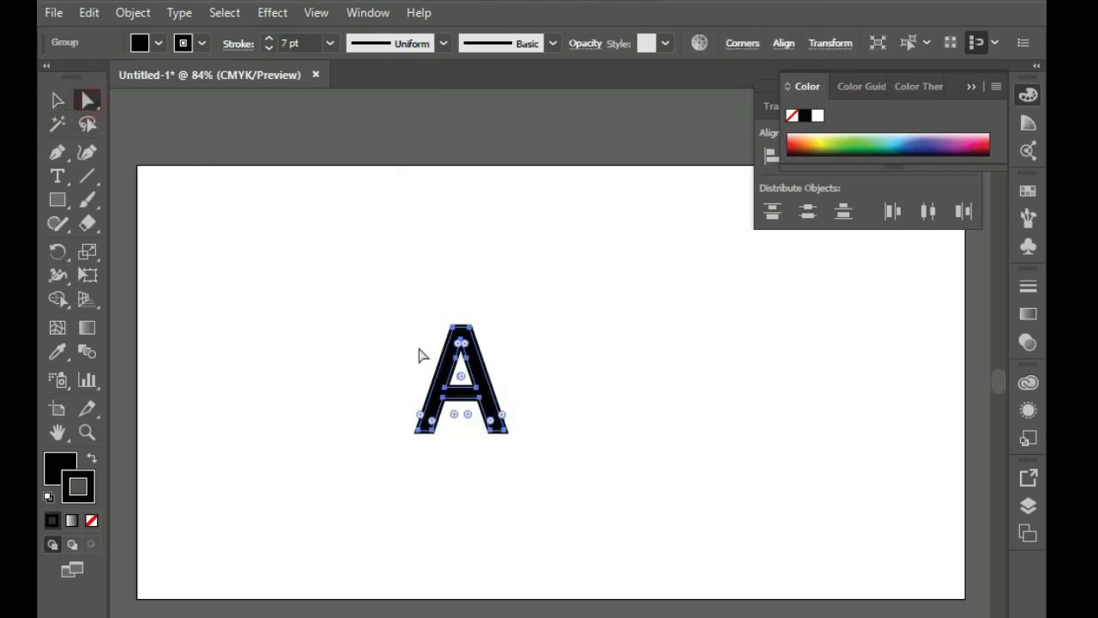
left_click(505, 432)
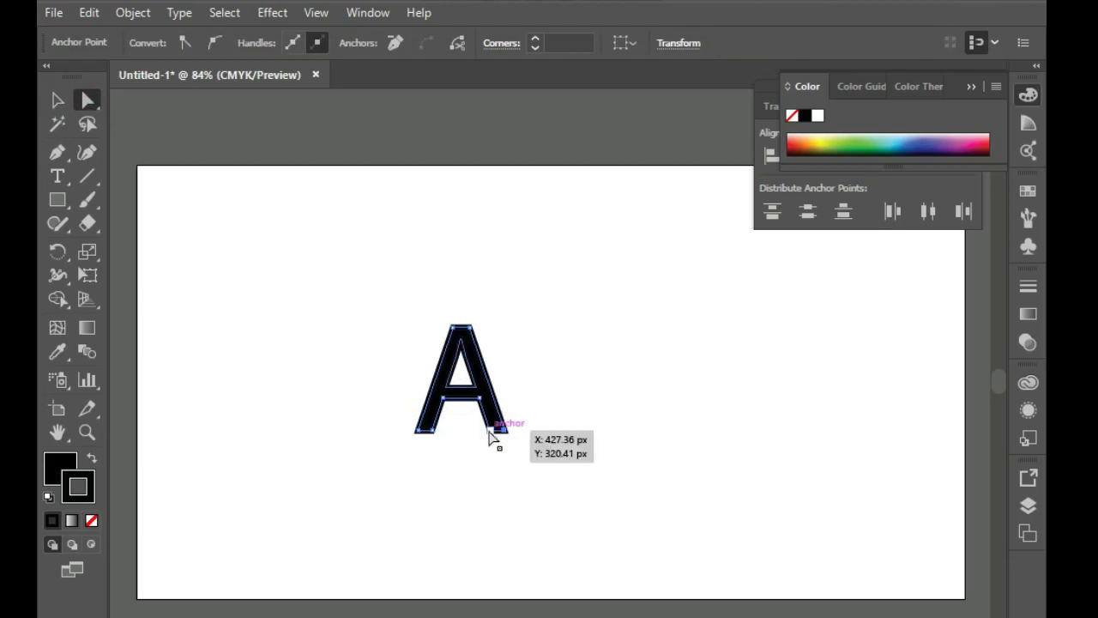
left_click(493, 434)
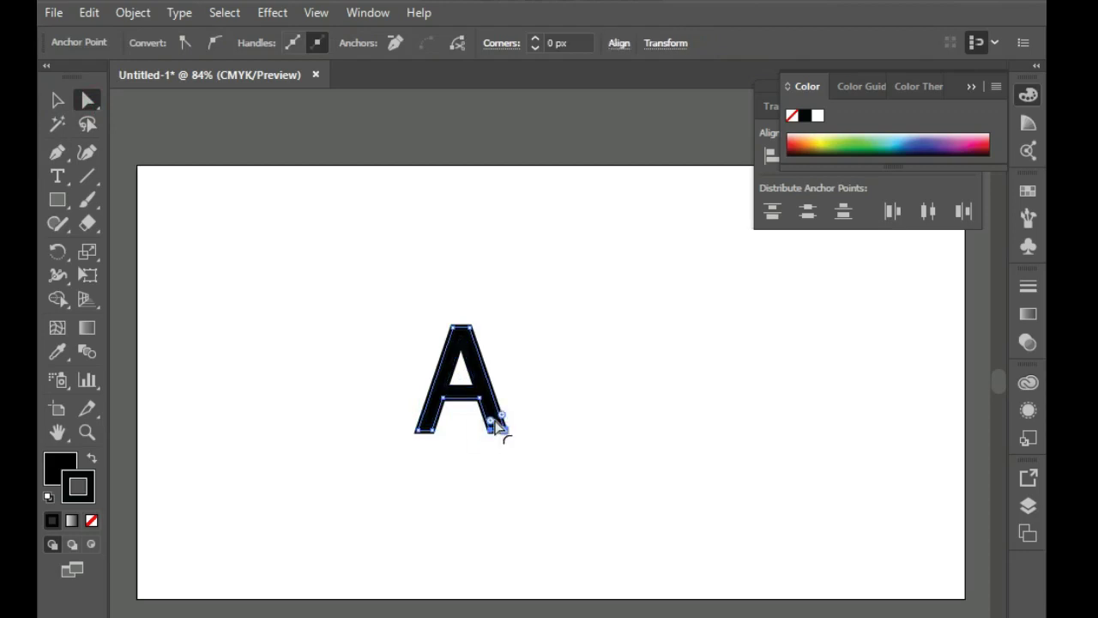
left_click_drag(500, 418, 491, 415)
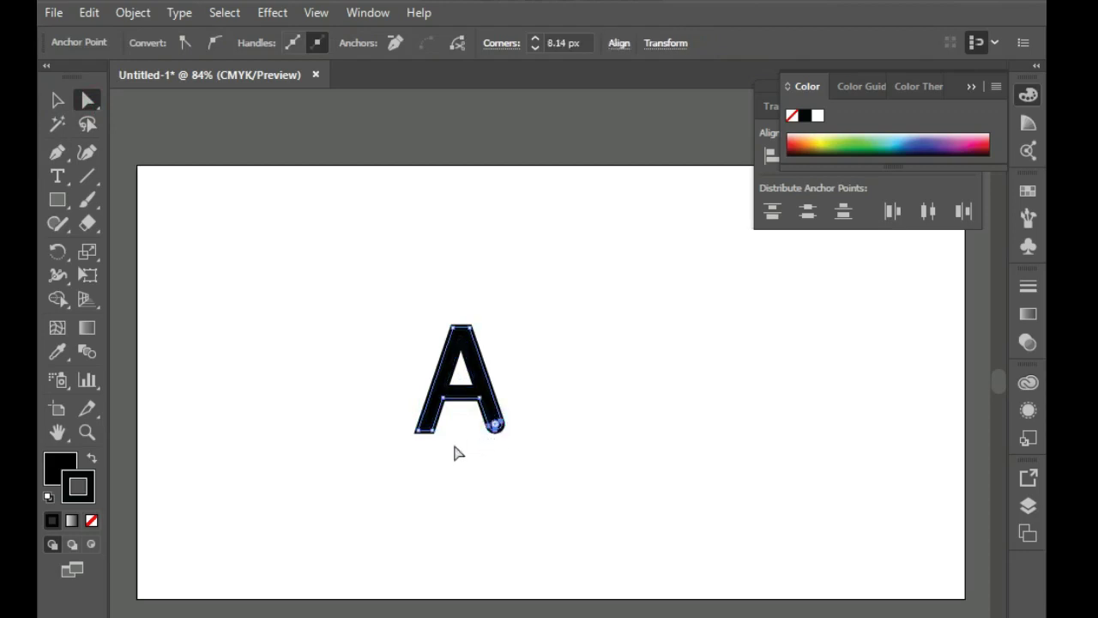
left_click(57, 100)
left_click(275, 180)
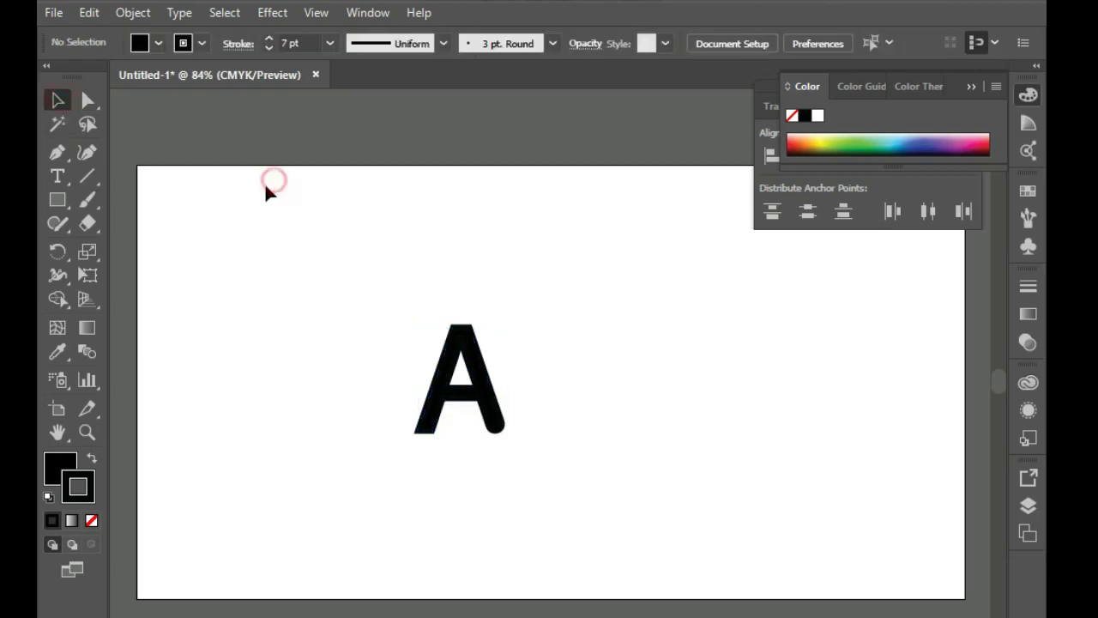
Select and adjust an anchor on the A's left leg
left_click(461, 403)
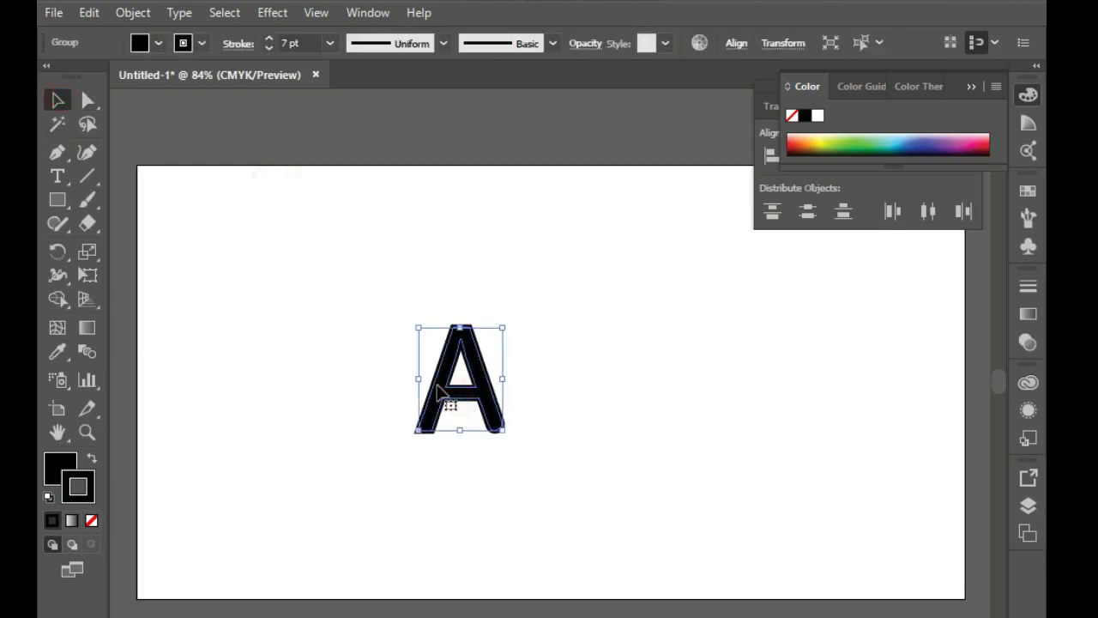
left_click(87, 101)
left_click(230, 266)
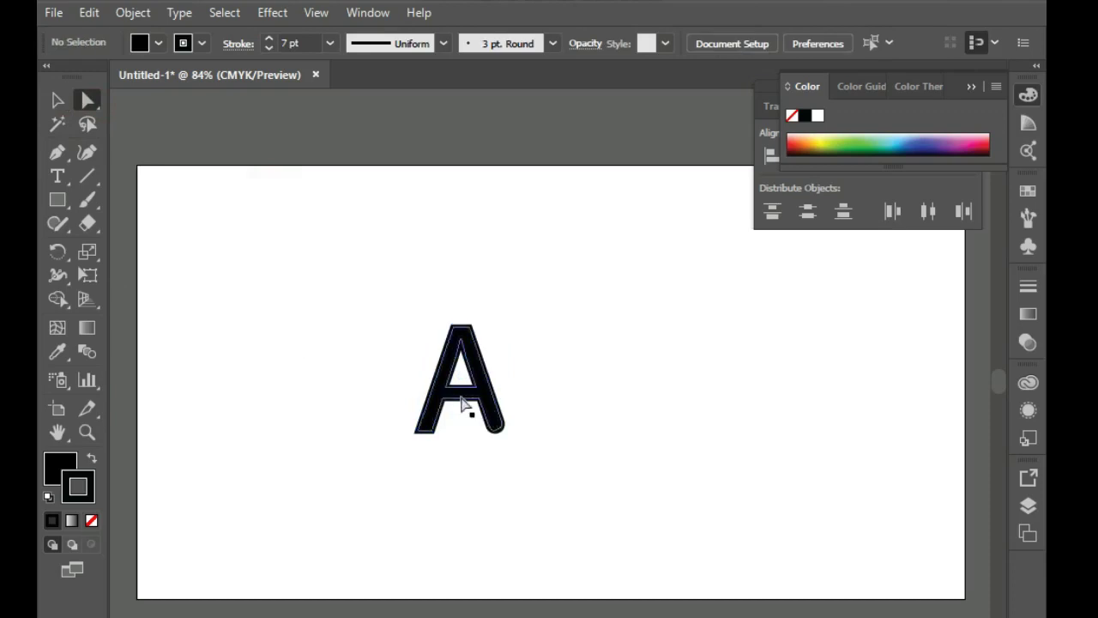
left_click(445, 392)
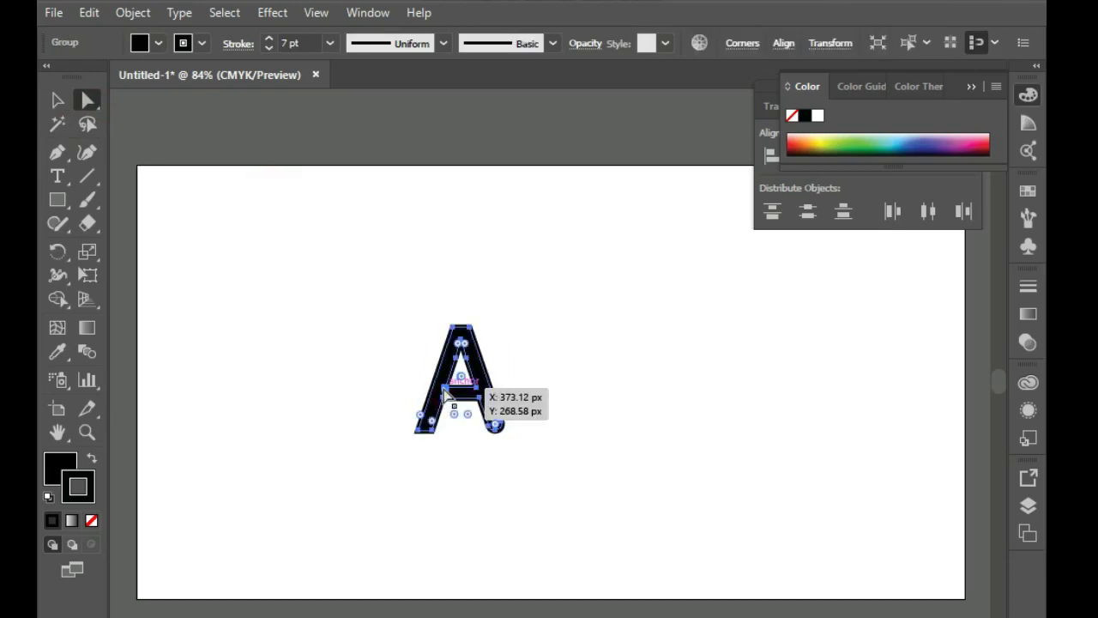
left_click(446, 394)
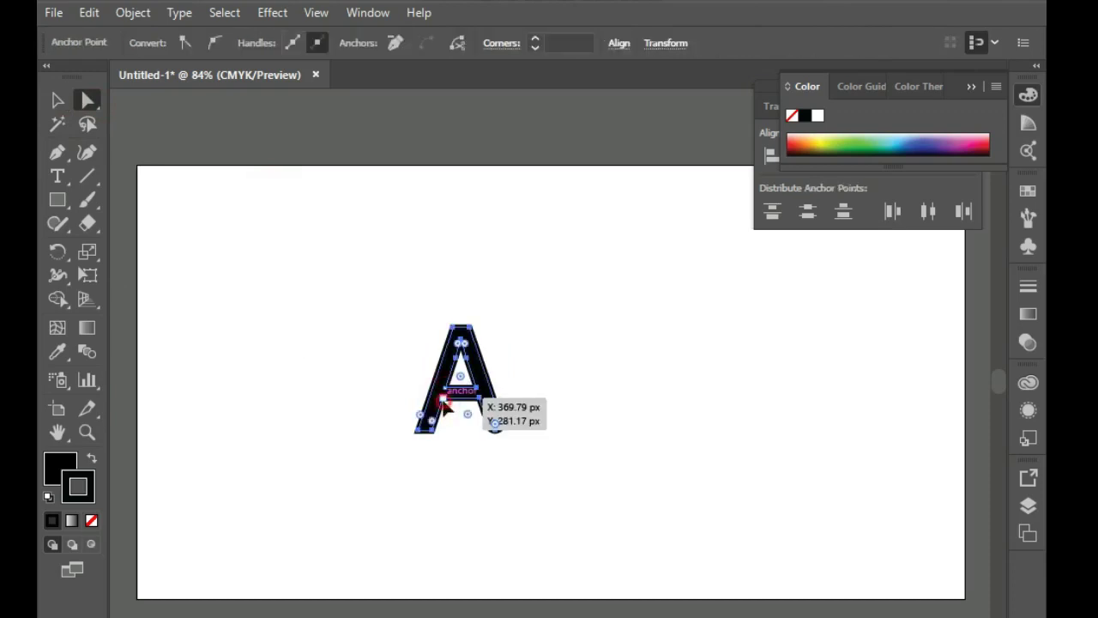
mouse_move(445, 405)
left_mouse_down()
mouse_move(358, 412)
mouse_move(451, 405)
mouse_move(440, 399)
left_mouse_up()
left_click(58, 100)
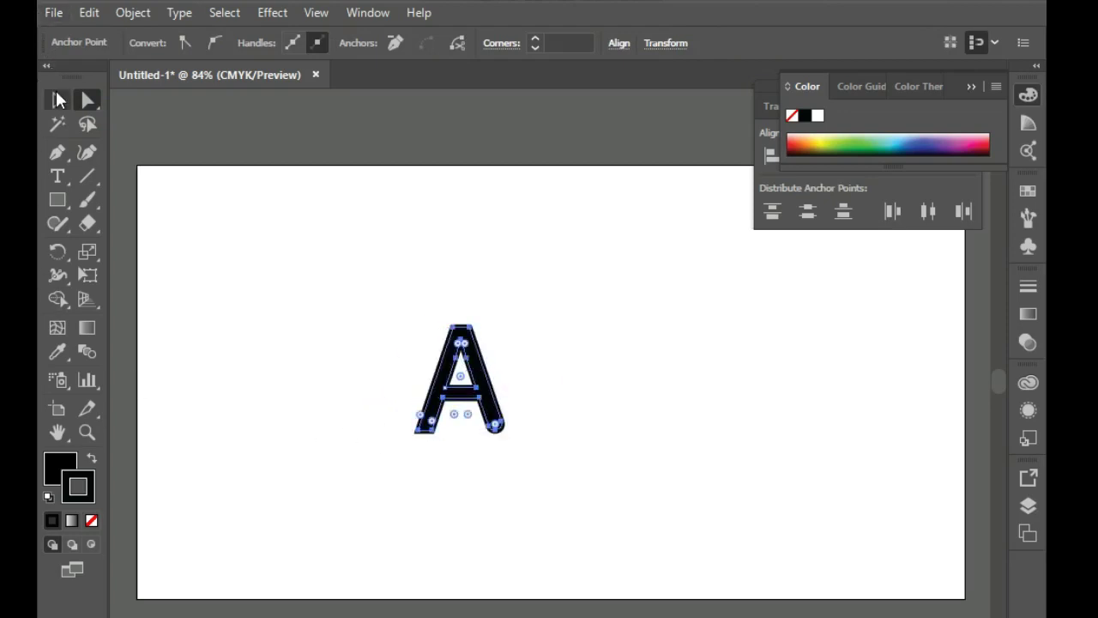
left_click(193, 171)
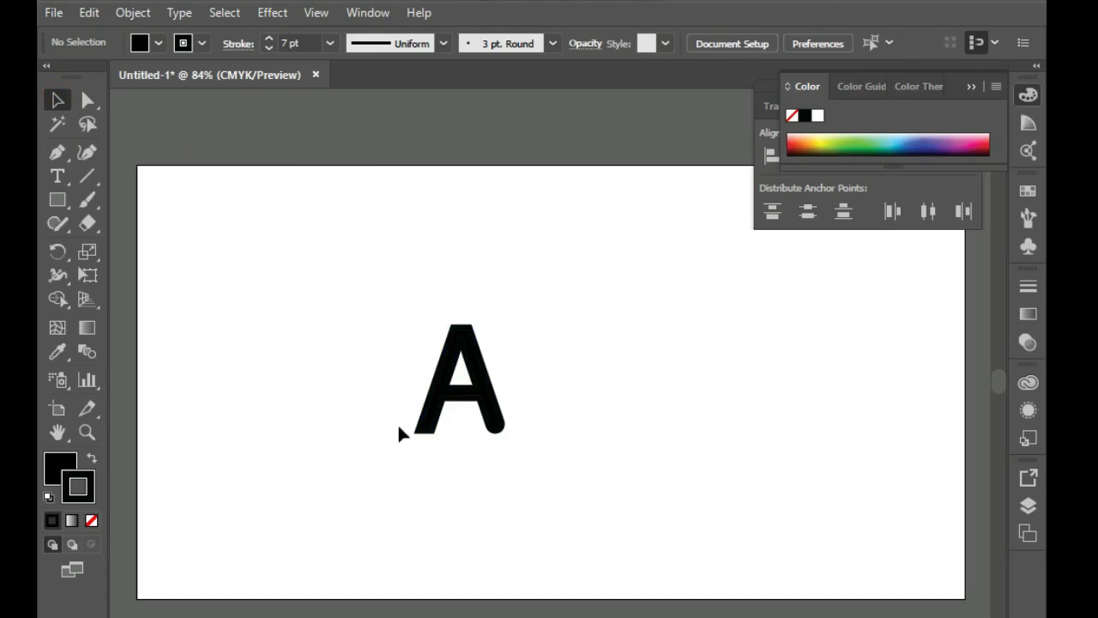
left_click(87, 100)
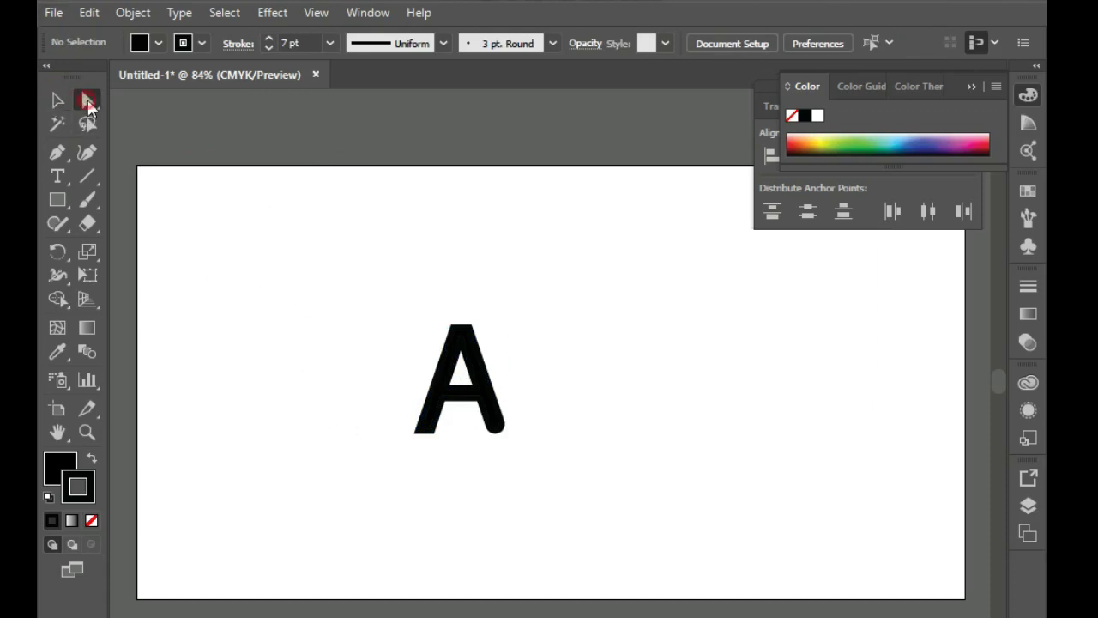
Round the A's bottom-left corner to about 8 px
left_click(439, 425)
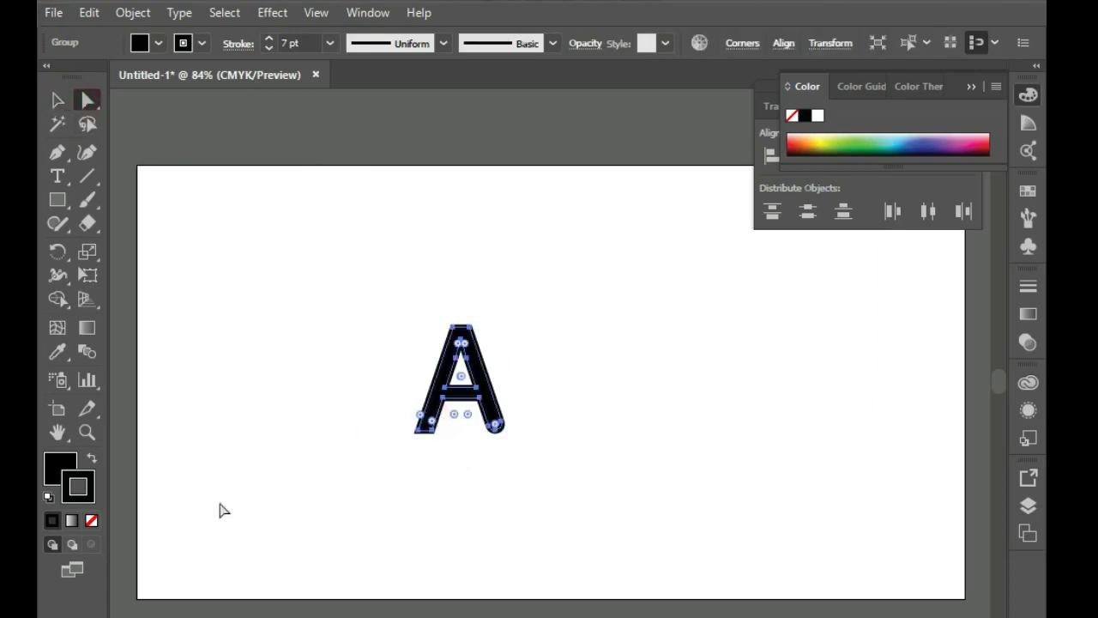
left_click_drag(431, 435, 421, 435)
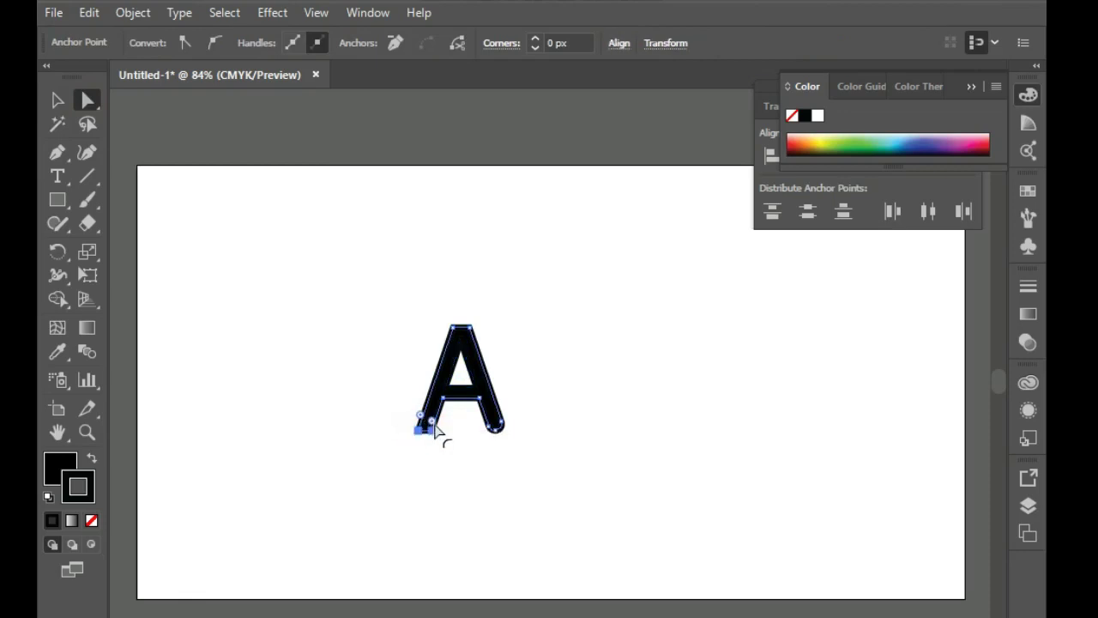
left_click_drag(428, 427, 434, 420)
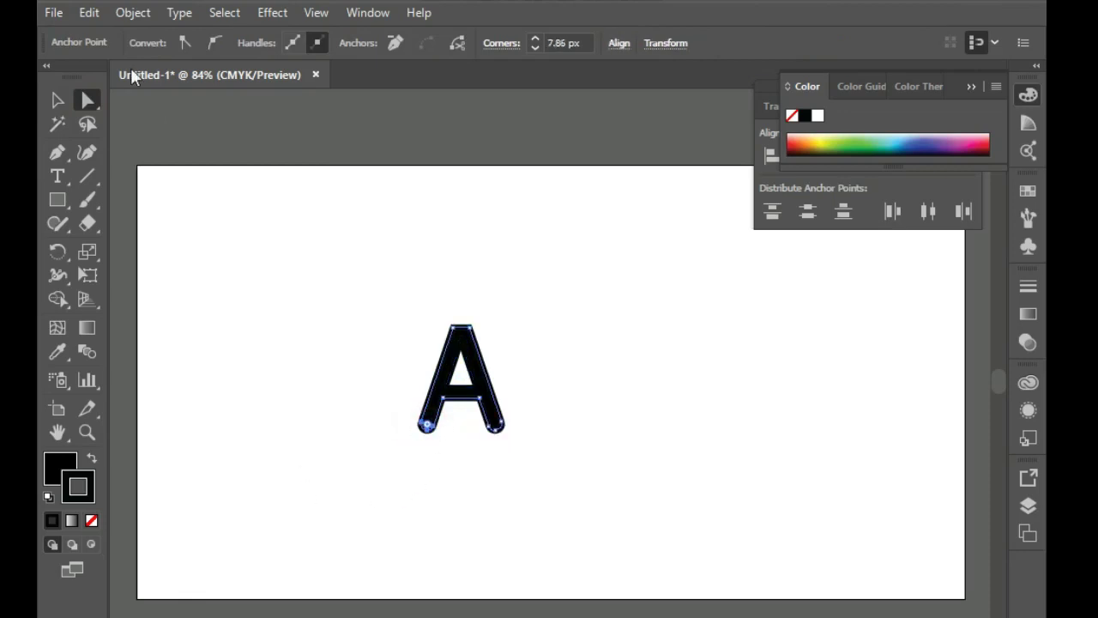
left_click(57, 103)
left_click(214, 225)
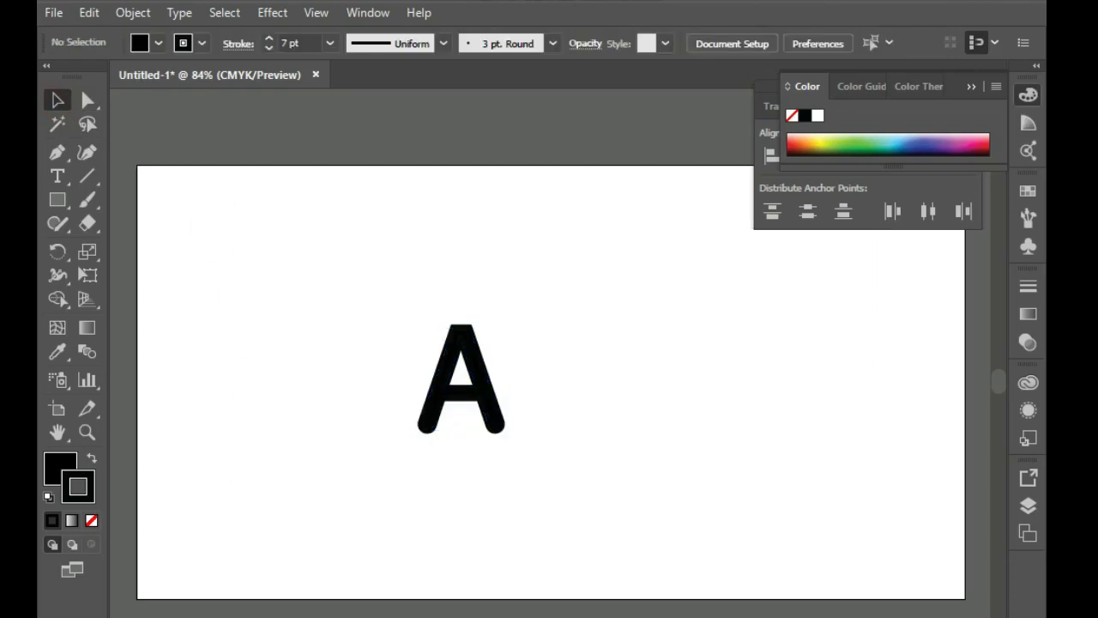
Drag the A's top anchor down to reshape its apex, then deselect
left_click_drag(437, 320, 558, 365)
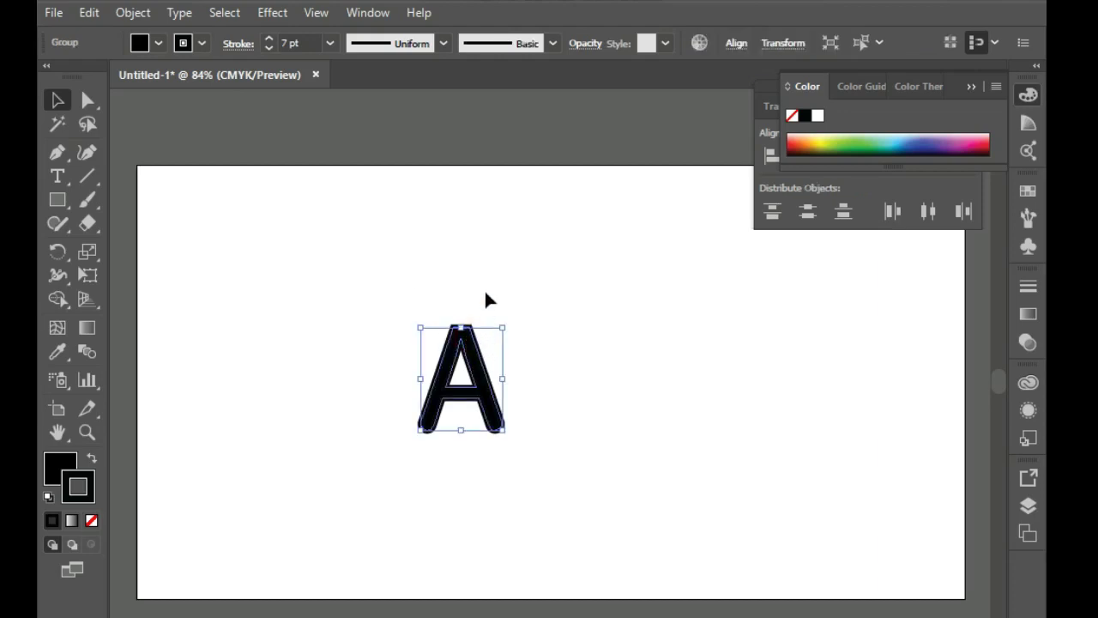
left_click(87, 100)
left_click(432, 314)
left_click_drag(455, 326, 470, 339)
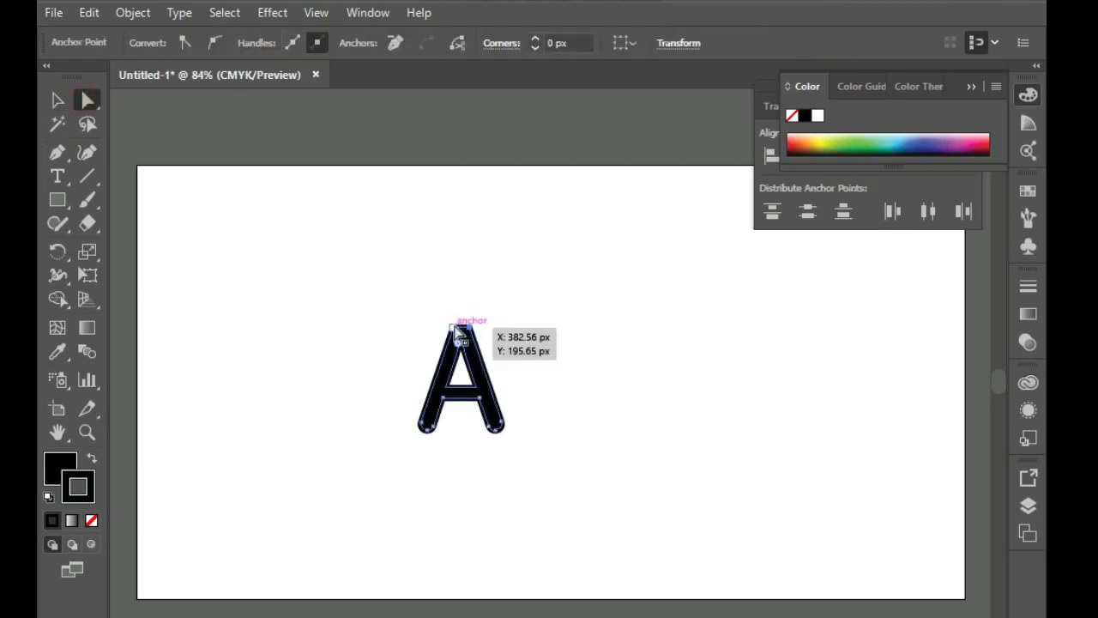
left_click(455, 325)
left_click_drag(457, 330, 462, 355)
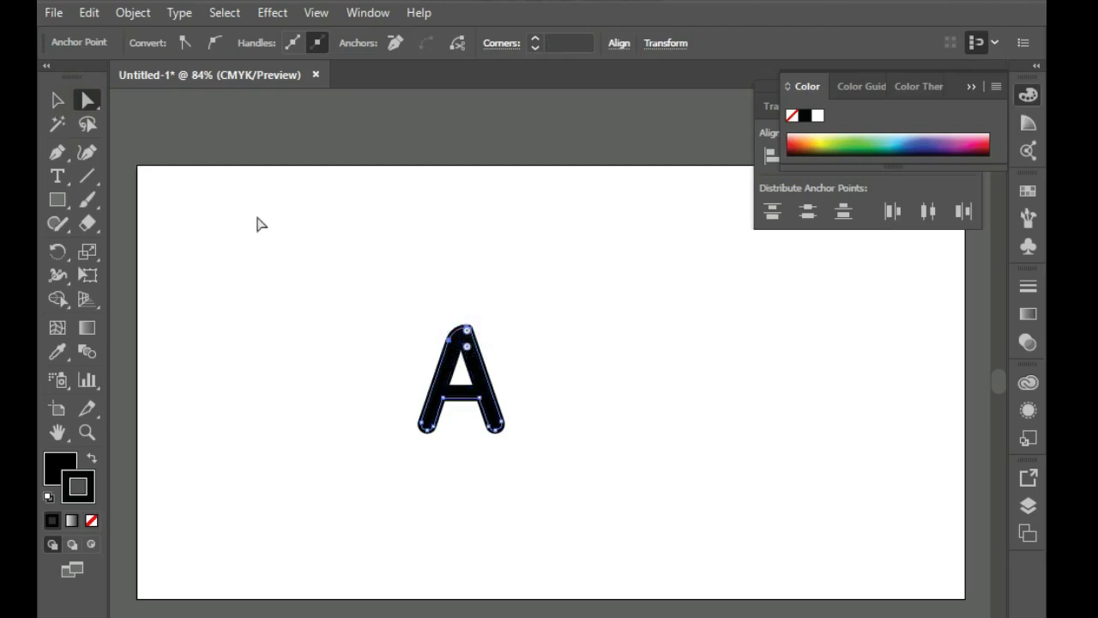
left_click(57, 103)
left_click(270, 228)
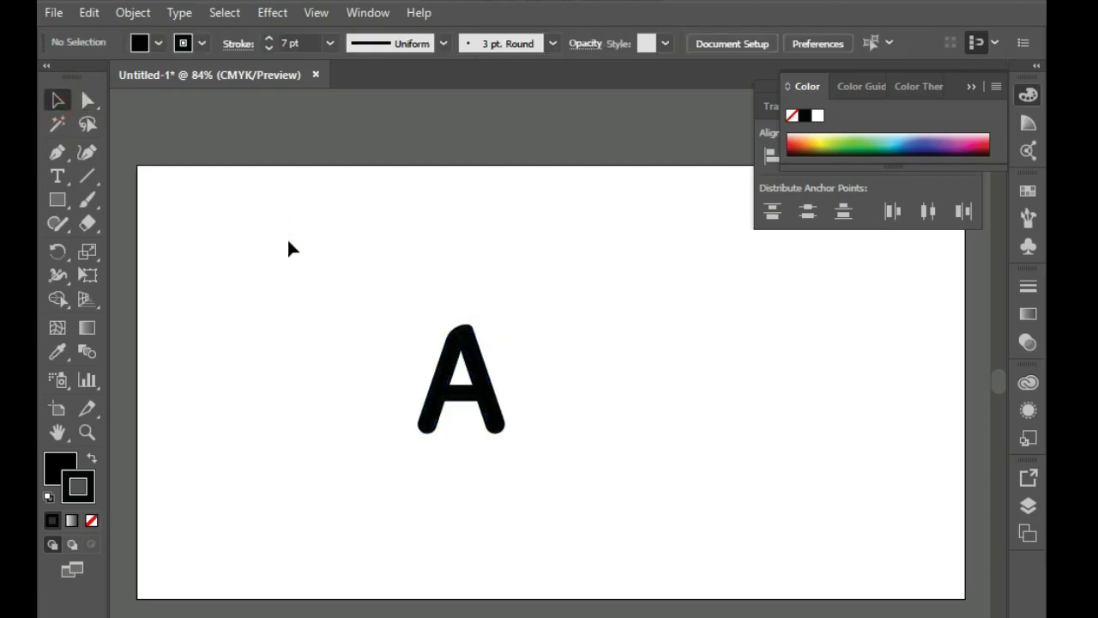
Drag the A's lower crossbar anchor right and up into a sharp pointed flag
left_click(474, 393)
left_click(87, 101)
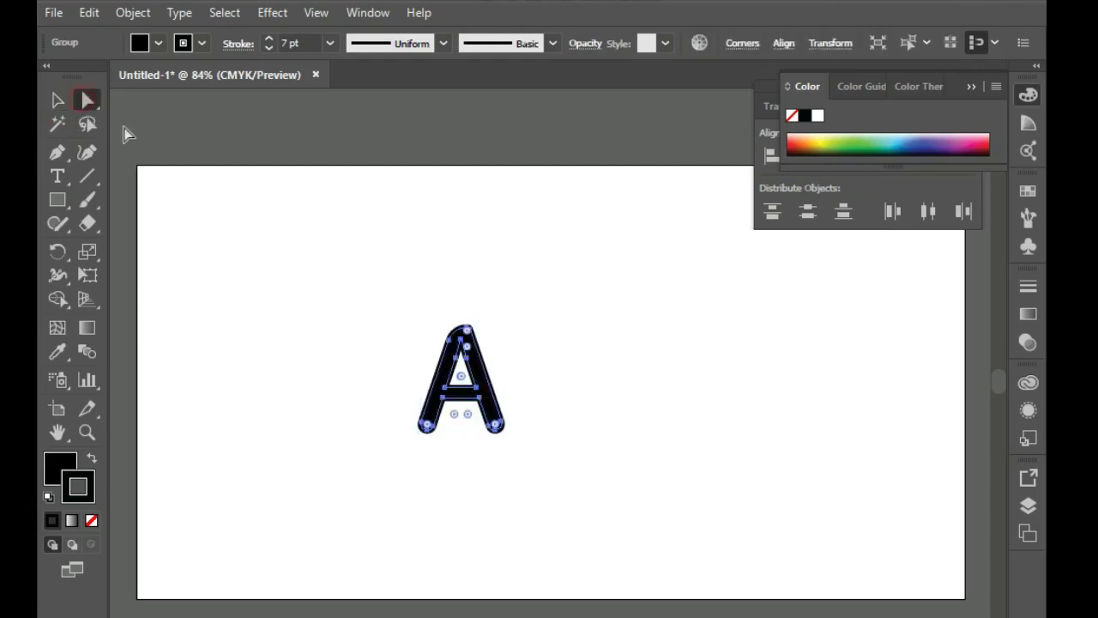
left_click(477, 390)
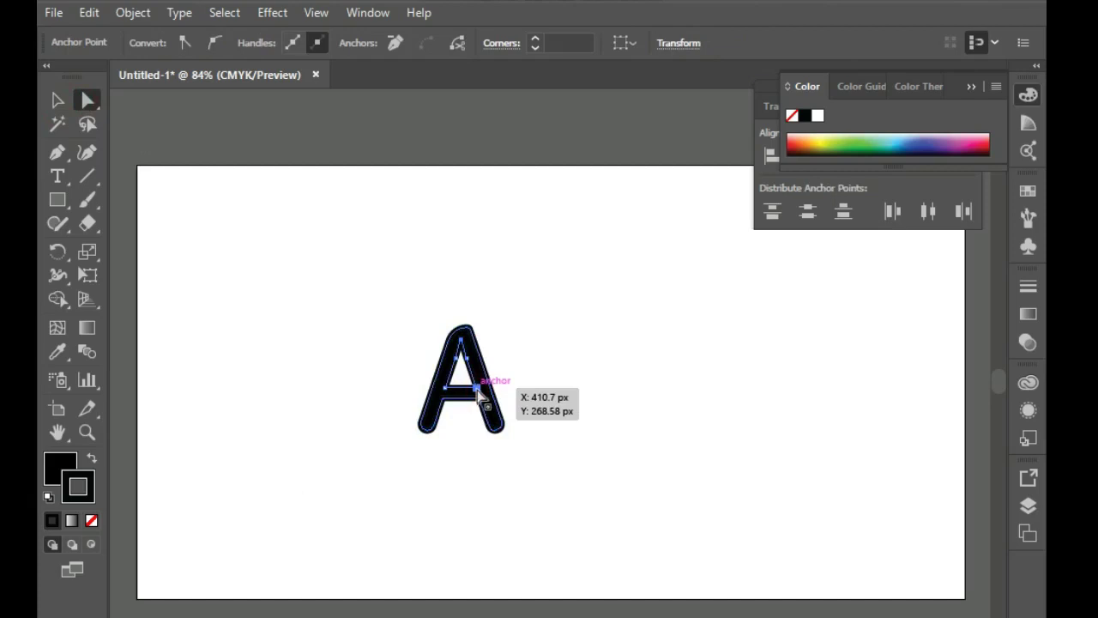
left_click(481, 401)
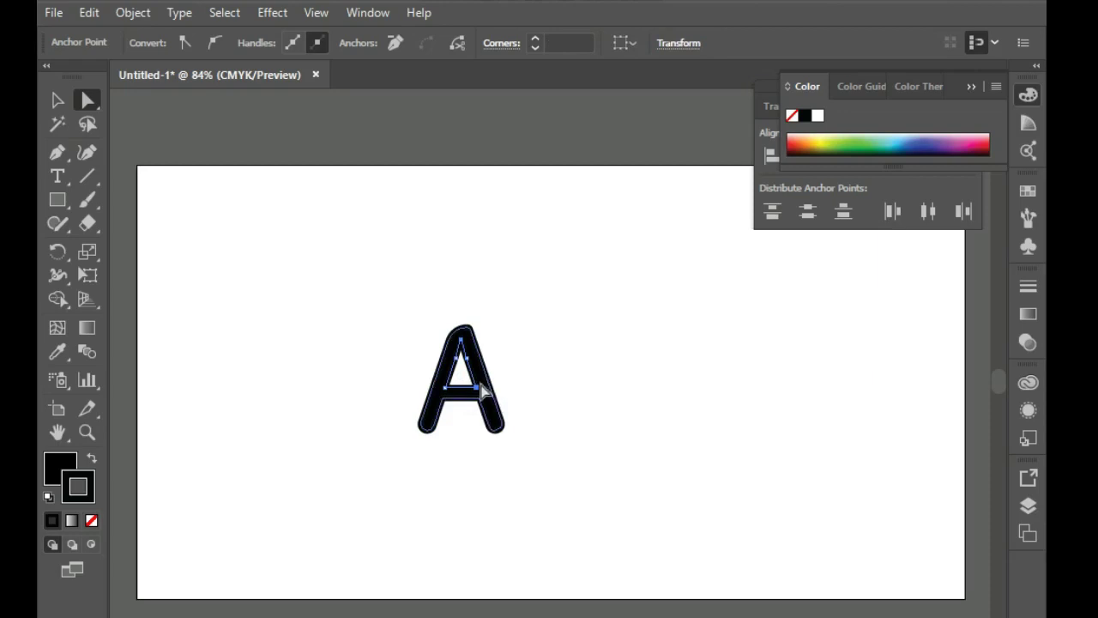
left_click(481, 401)
left_click(482, 402)
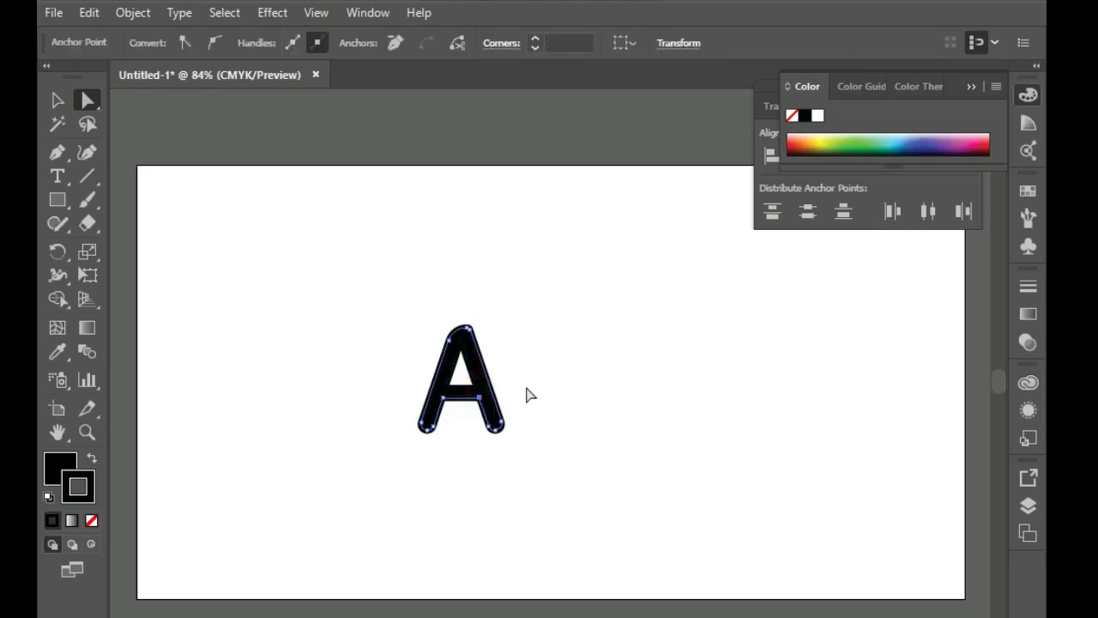
left_click(480, 400)
left_click_drag(479, 402, 525, 394)
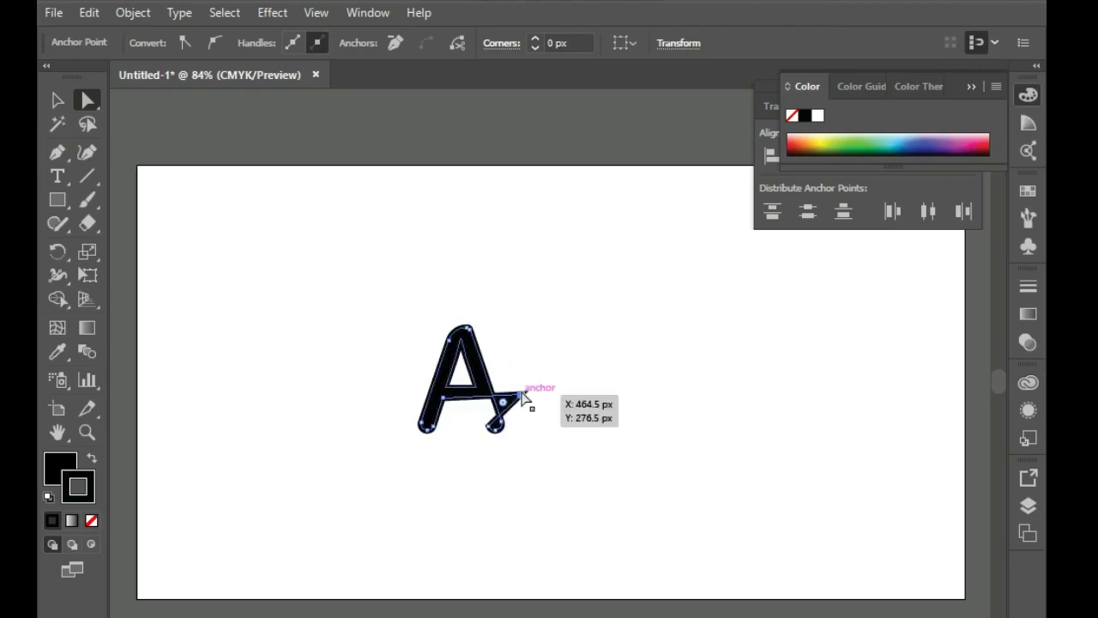
left_click_drag(525, 394, 532, 376)
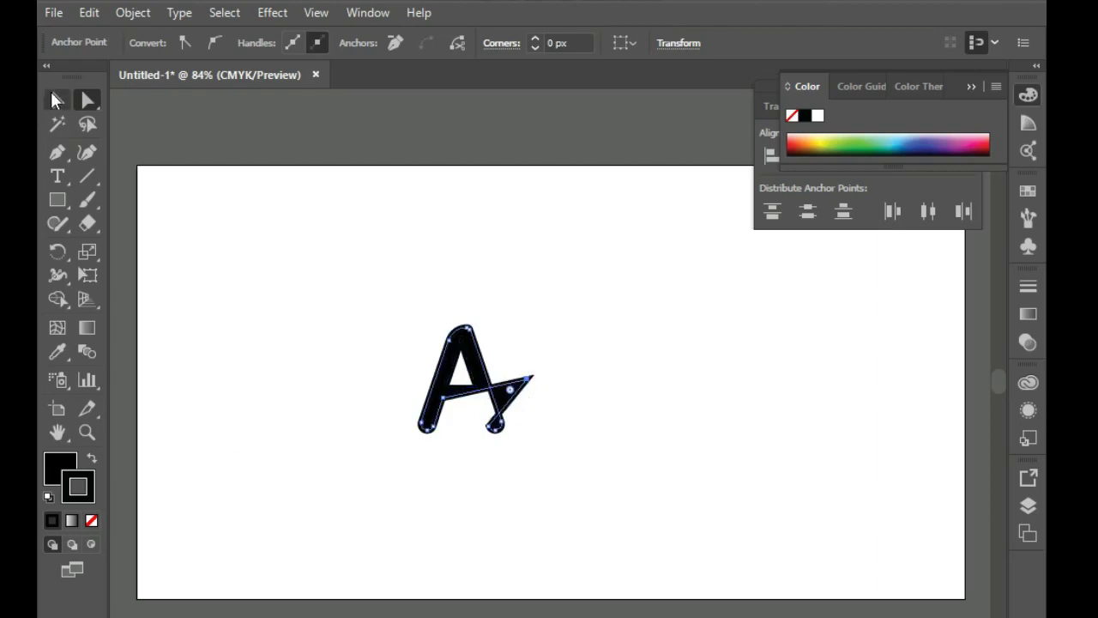
left_click(54, 100)
left_click(190, 206)
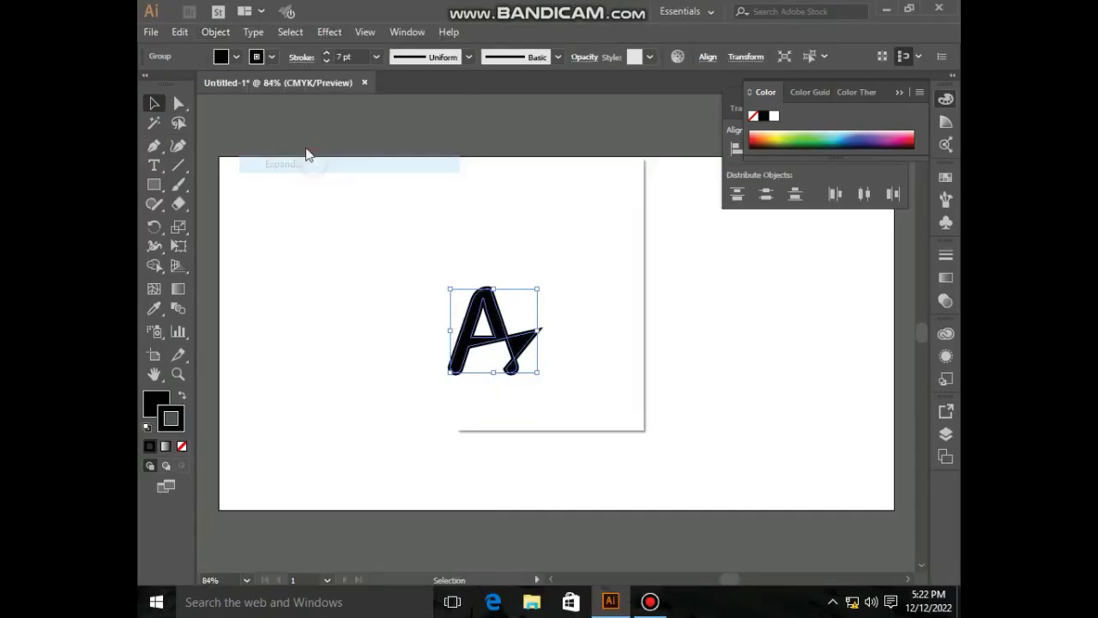
Expand the A's strokes into outlined shapes and try a teal stroke colour
left_click(489, 388)
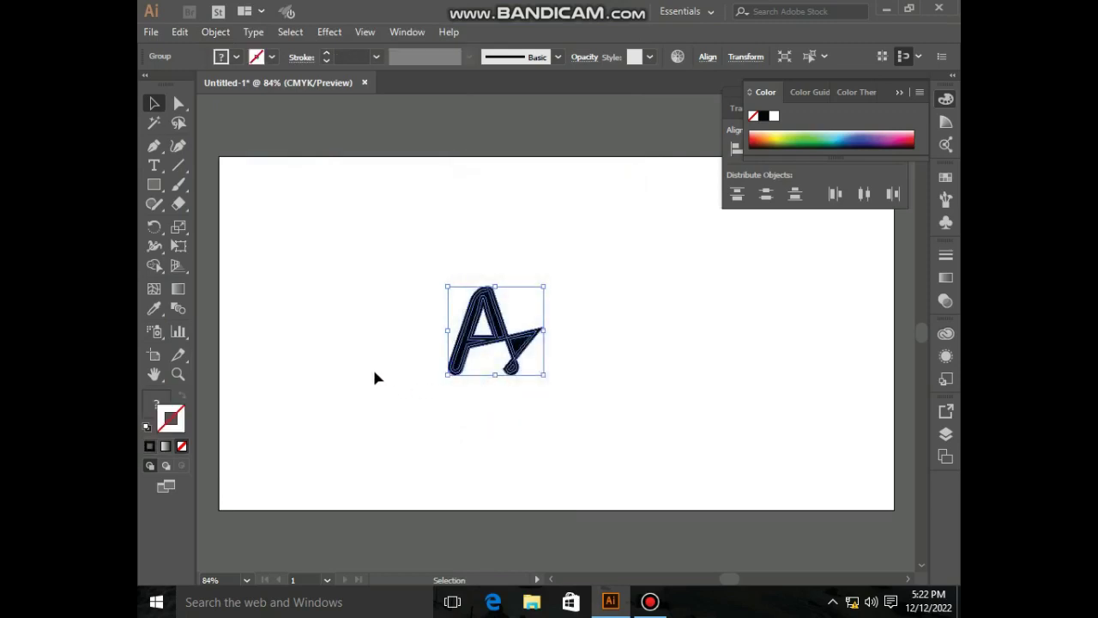
left_click(395, 289)
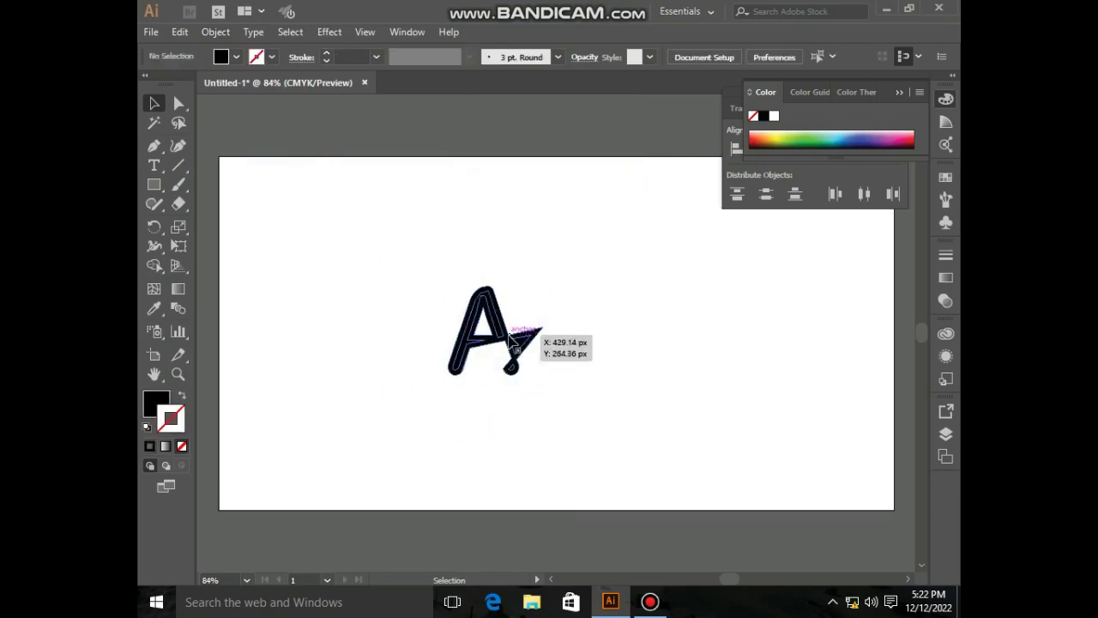
left_click(512, 343)
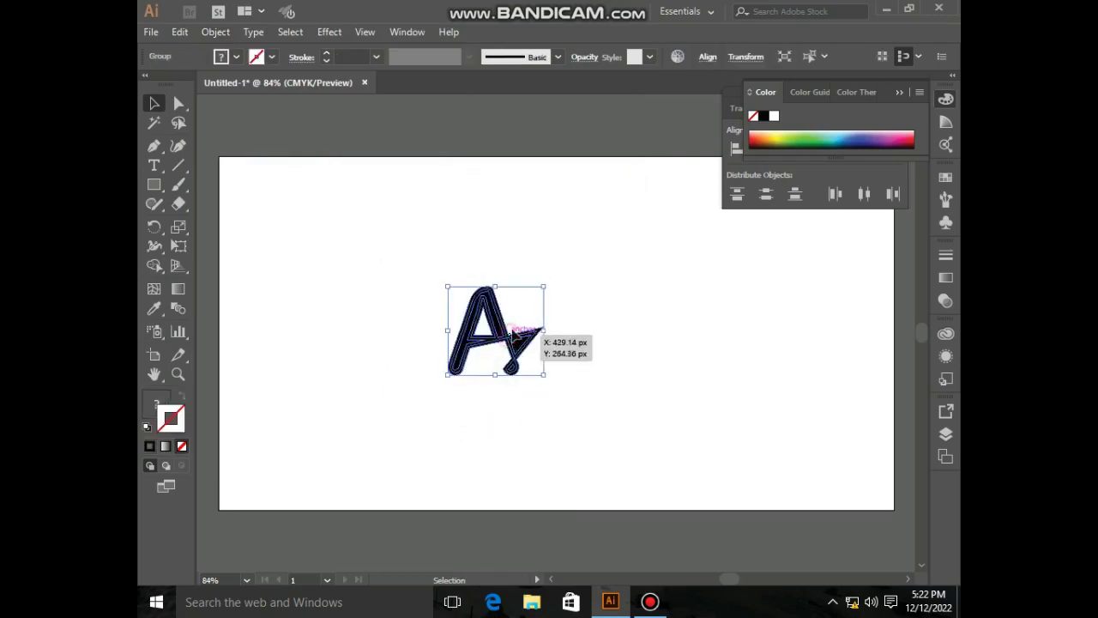
left_click(829, 135)
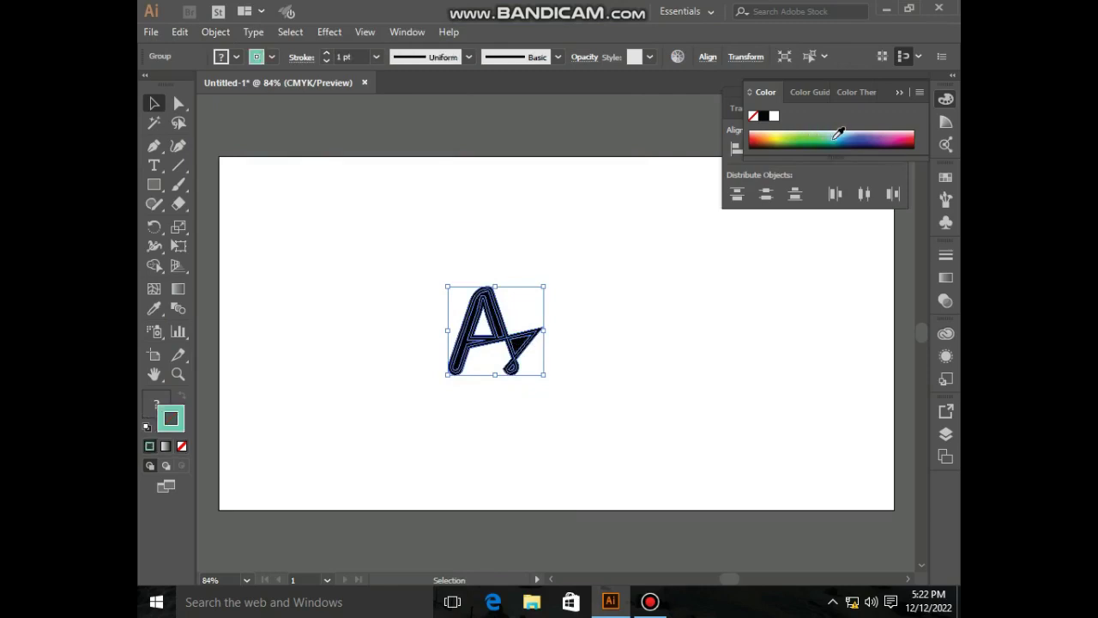
left_click(606, 302)
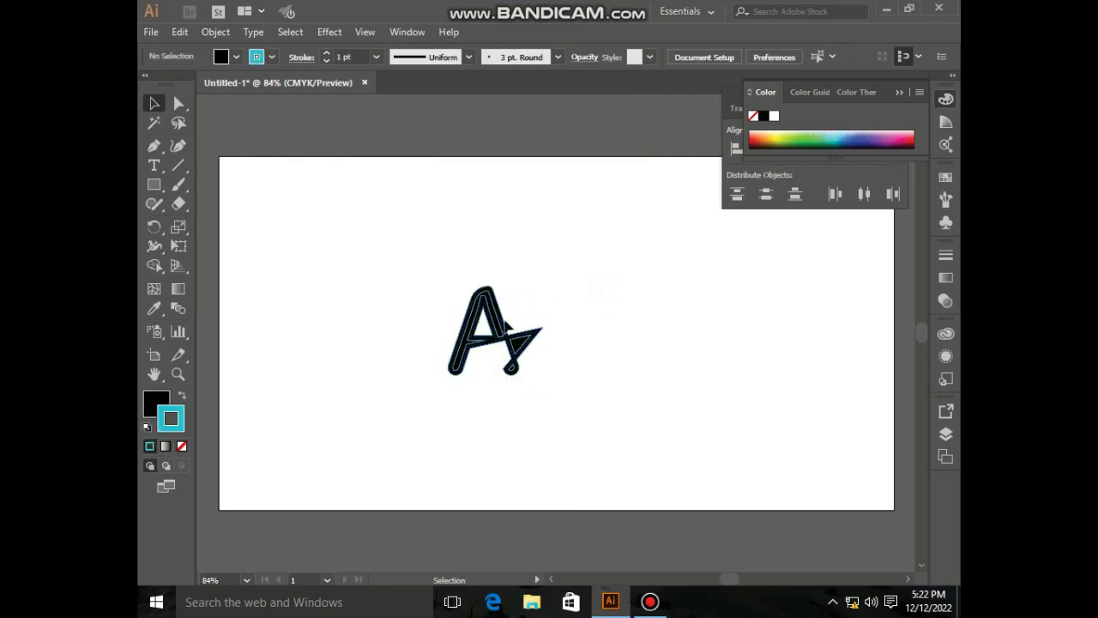
left_click(181, 397)
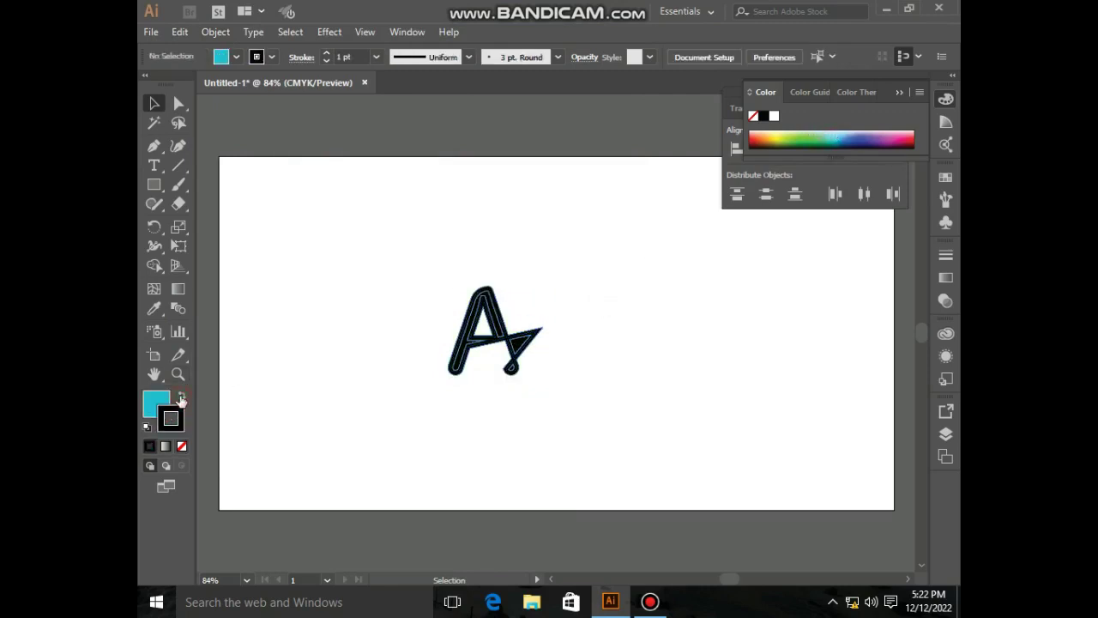
left_click(834, 135)
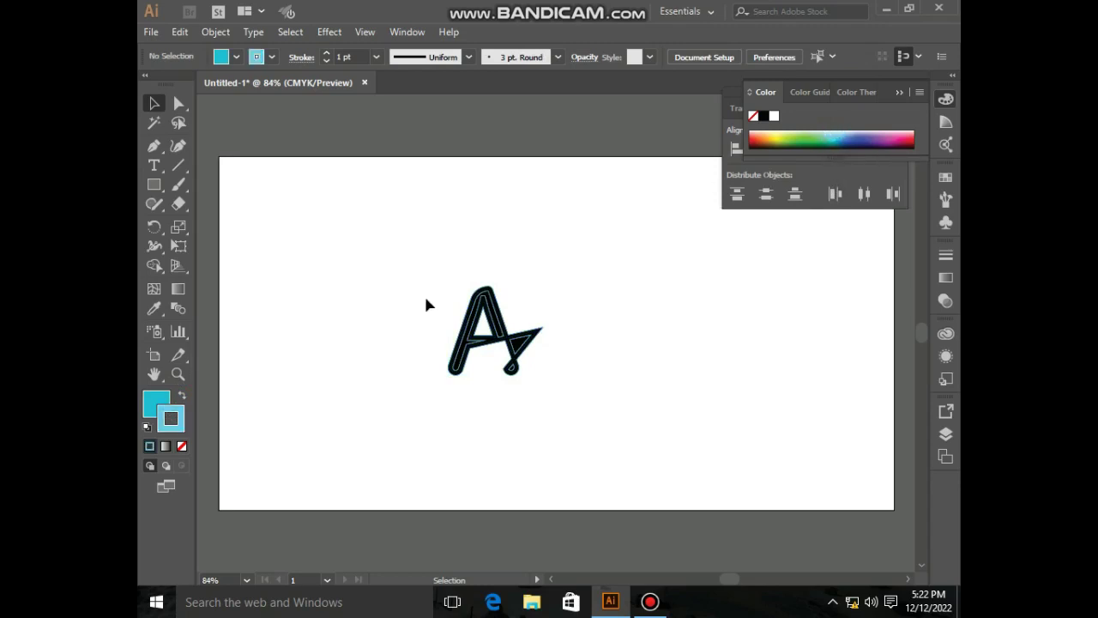
Fill the whole A group with dark navy from the Color panel spectrum
left_click_drag(444, 344, 490, 352)
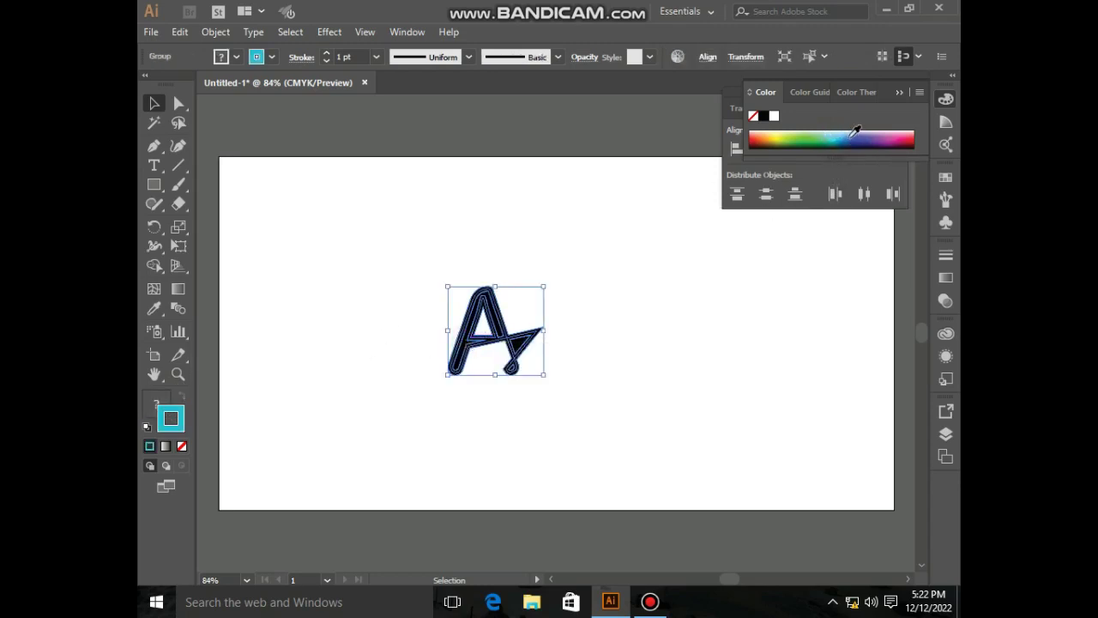
left_click_drag(856, 129, 868, 133)
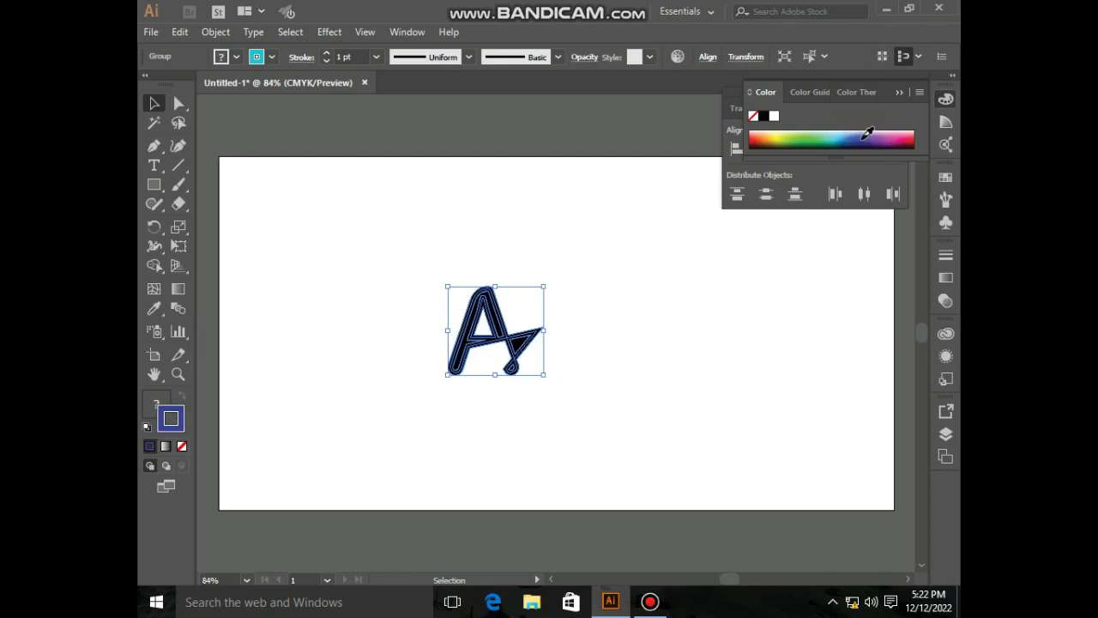
left_click(868, 135)
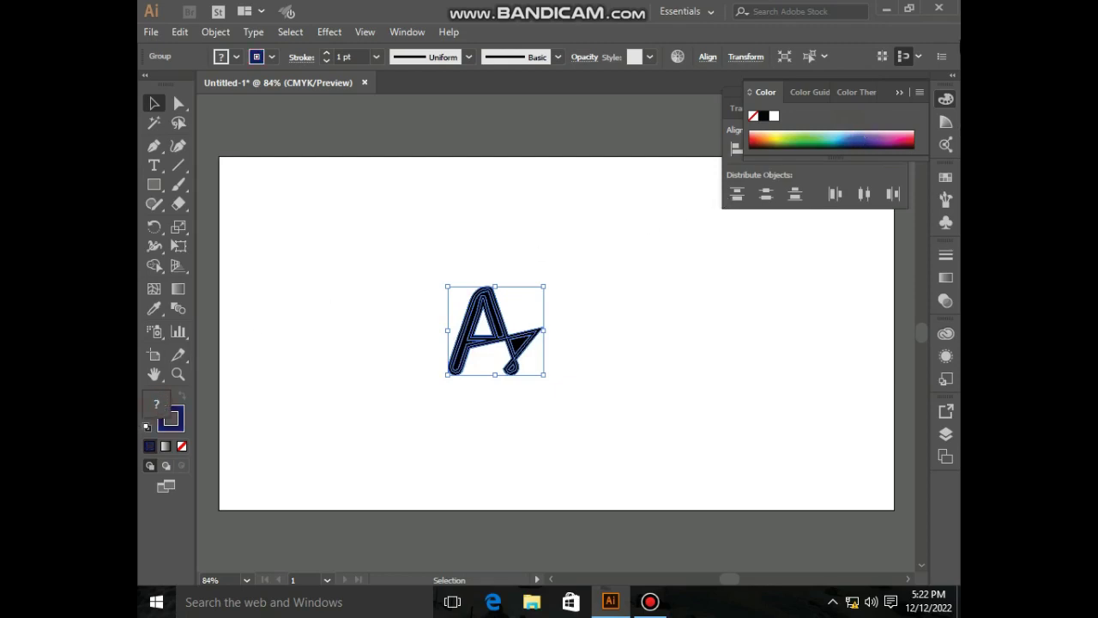
left_click(869, 135)
left_click(410, 217)
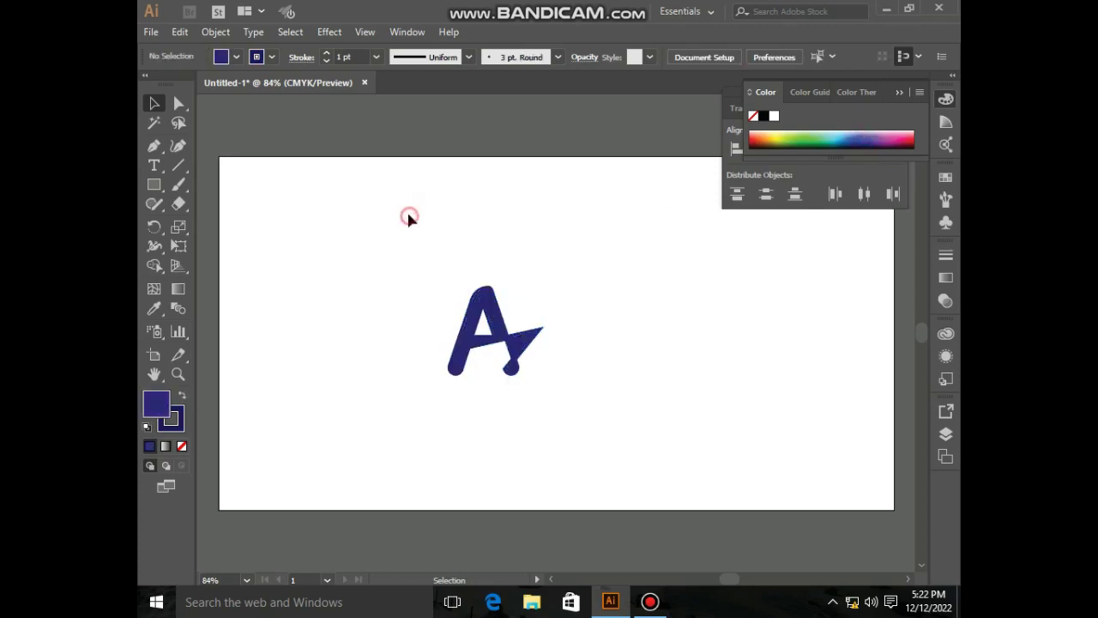
Give the A a white stroke with a 2 pt weight
left_click(168, 425)
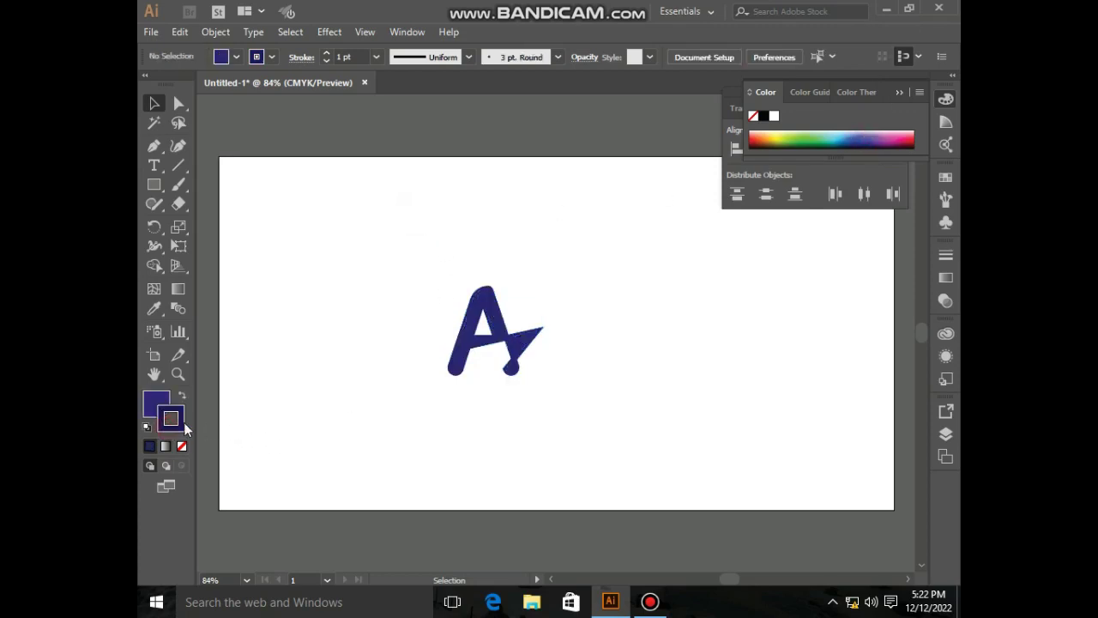
left_click(497, 321)
left_click(775, 116)
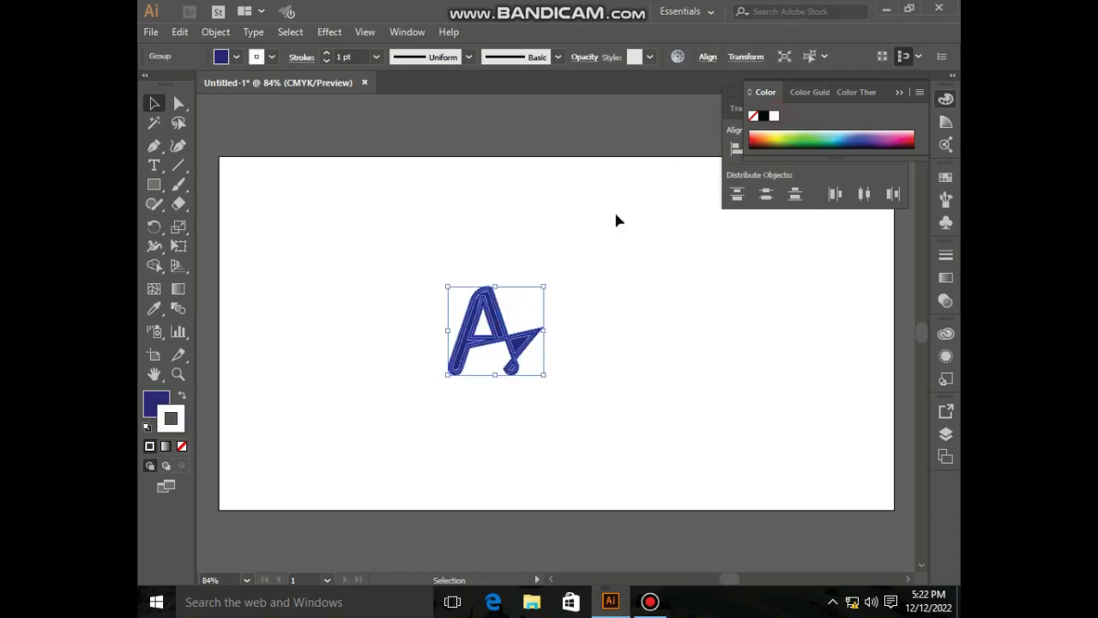
left_click(600, 218)
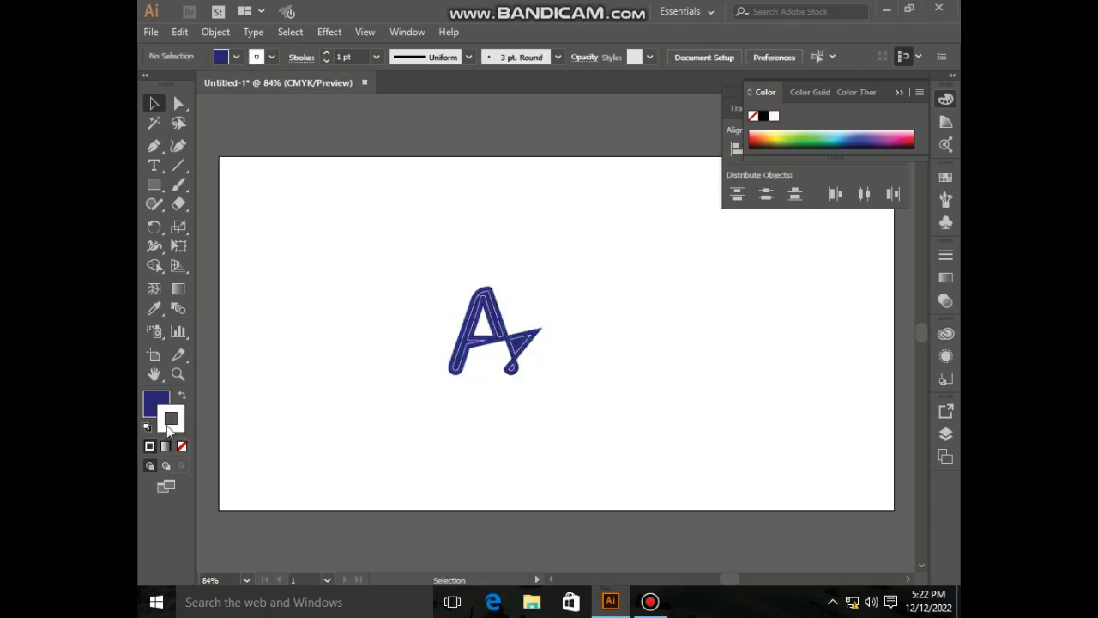
left_click(479, 296)
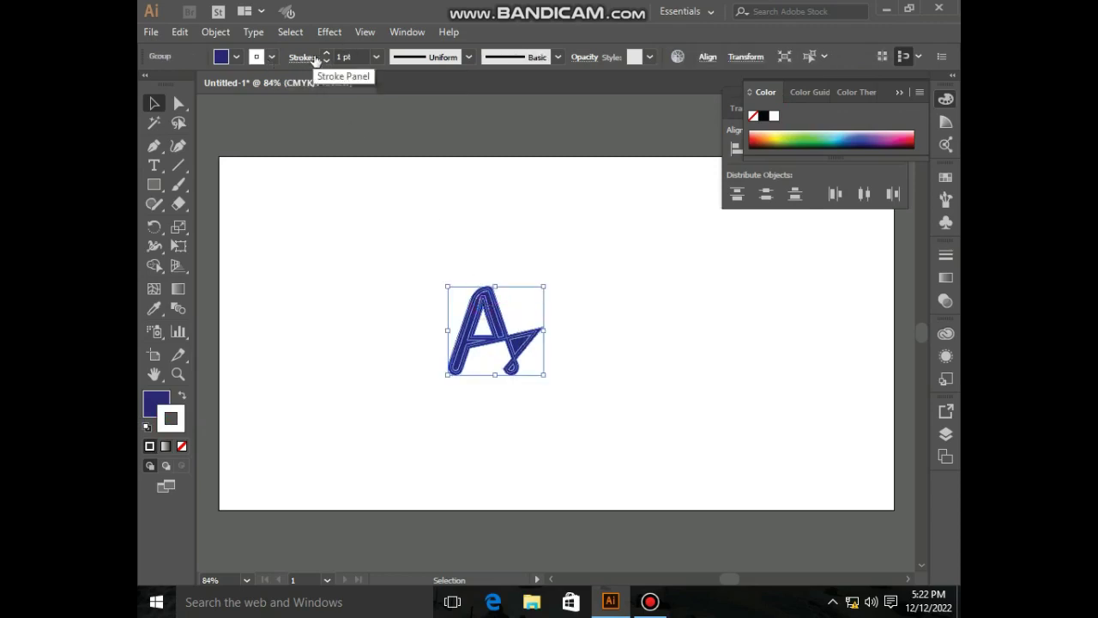
left_click(327, 54)
left_click(384, 254)
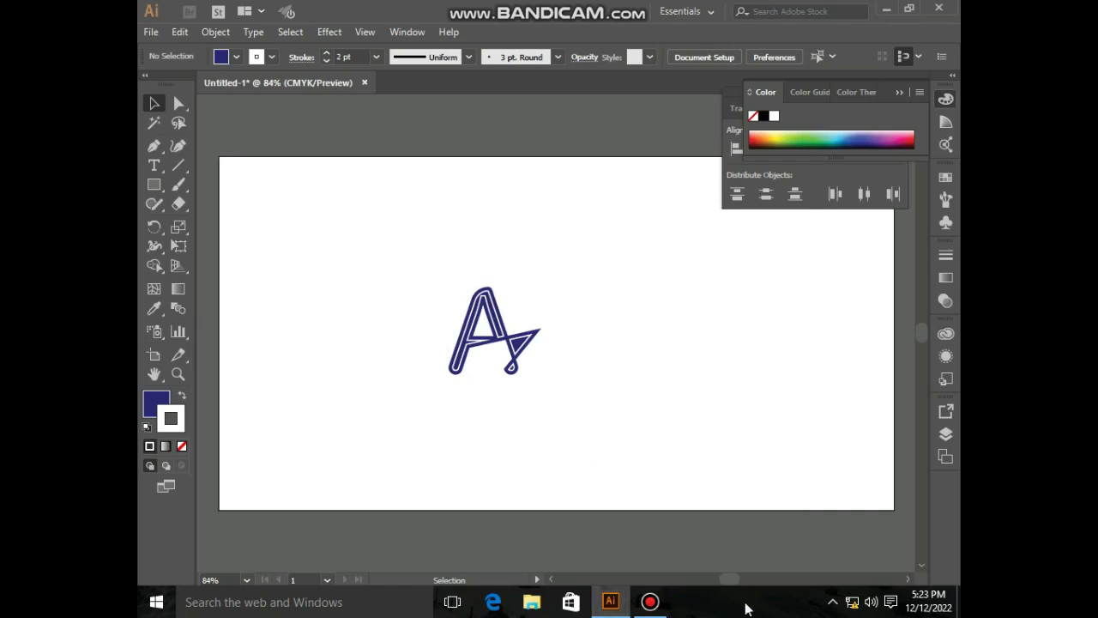
key("t")
left_click(375, 209)
Replace the placeholder with an f, enlarge it, and move it beside the A
key("BackSpace")
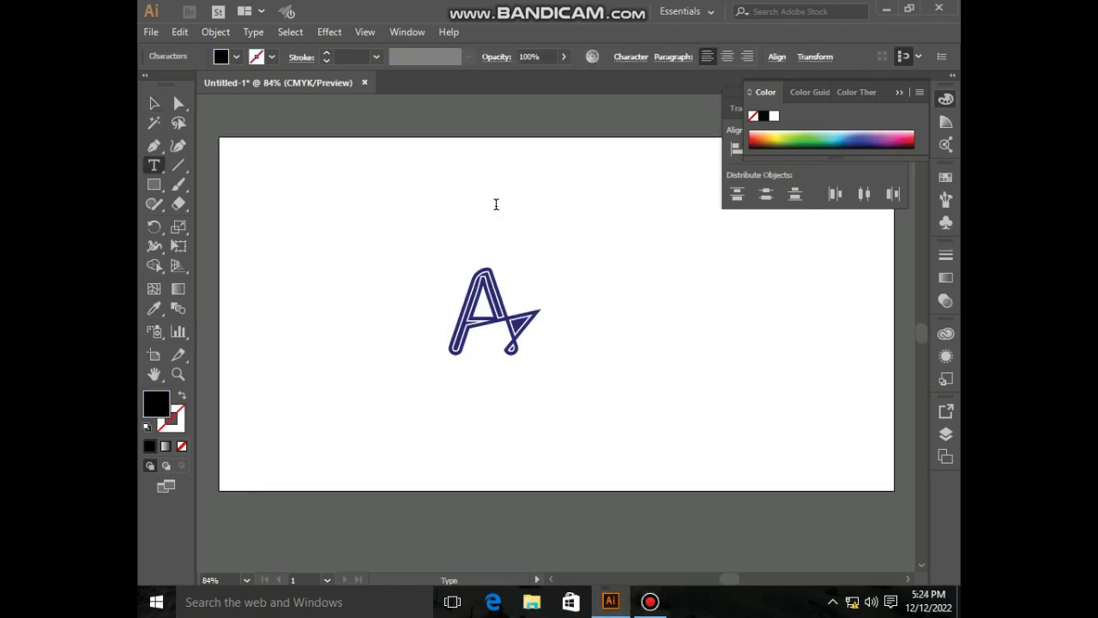
left_click(150, 104)
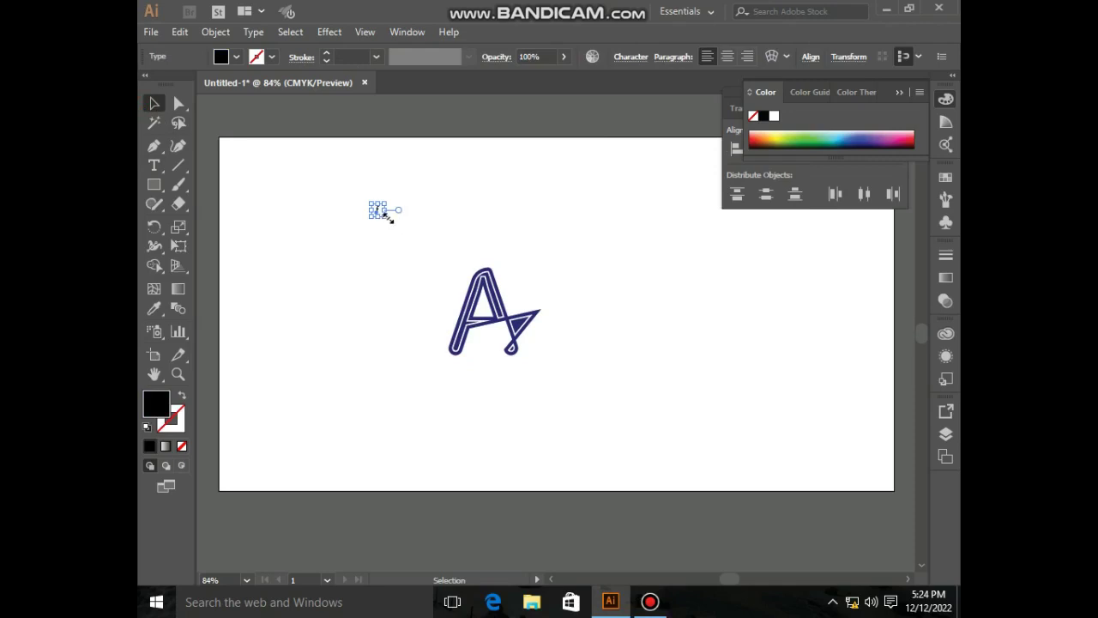
left_click_drag(385, 216, 495, 288)
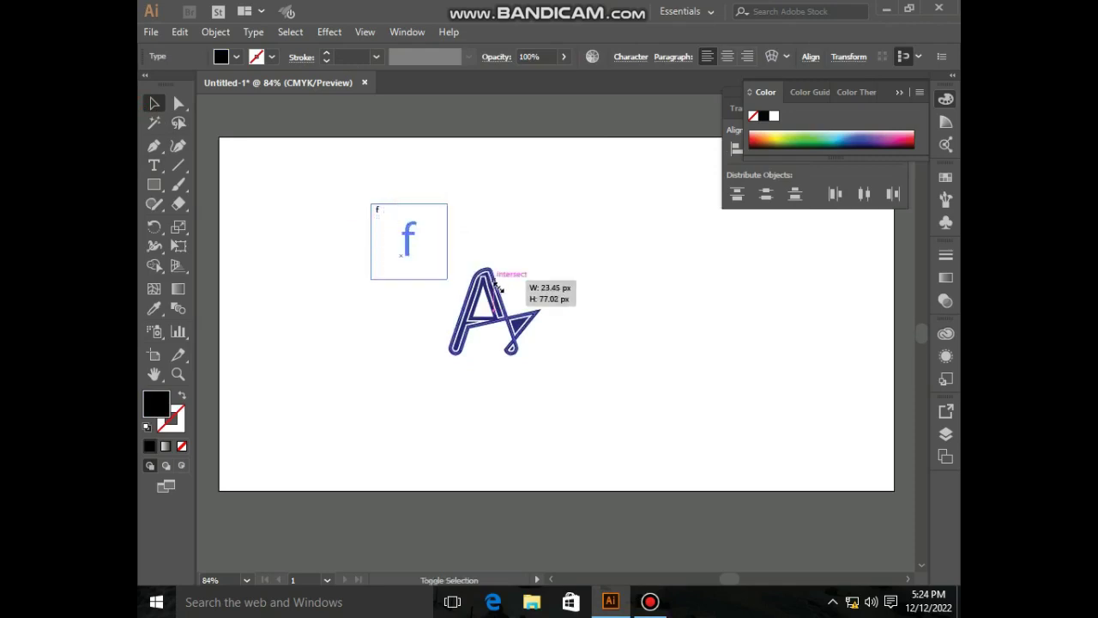
left_click_drag(496, 287, 539, 314)
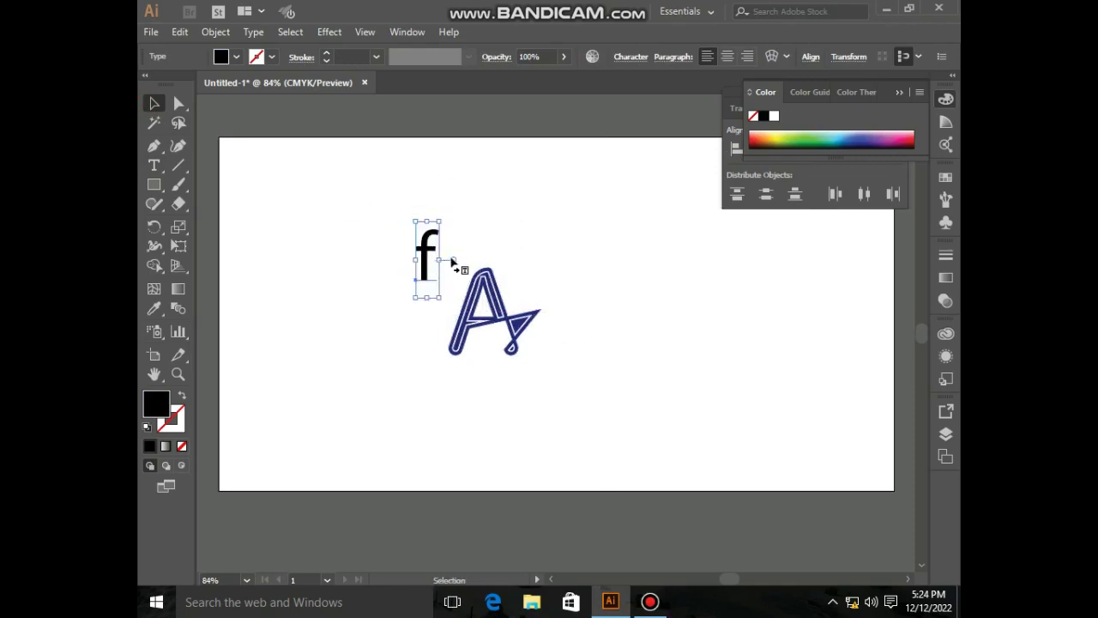
mouse_move(419, 254)
left_mouse_down()
mouse_move(553, 312)
mouse_move(546, 320)
left_mouse_up()
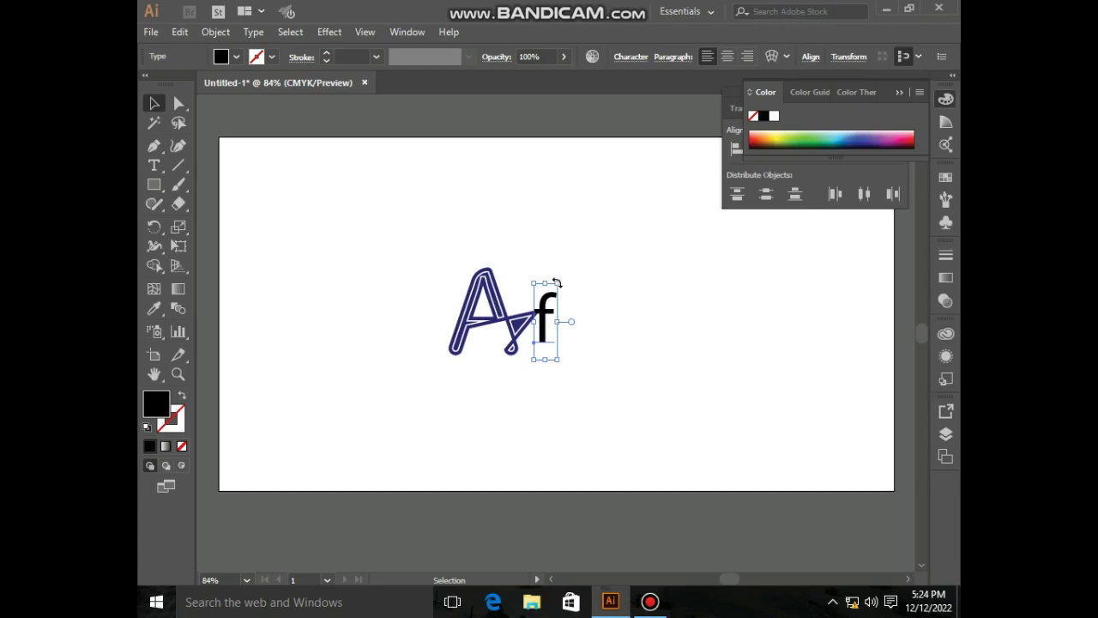
Stretch the f taller, lower it beside the A, and tilt it slightly clockwise
left_click_drag(559, 283, 566, 258)
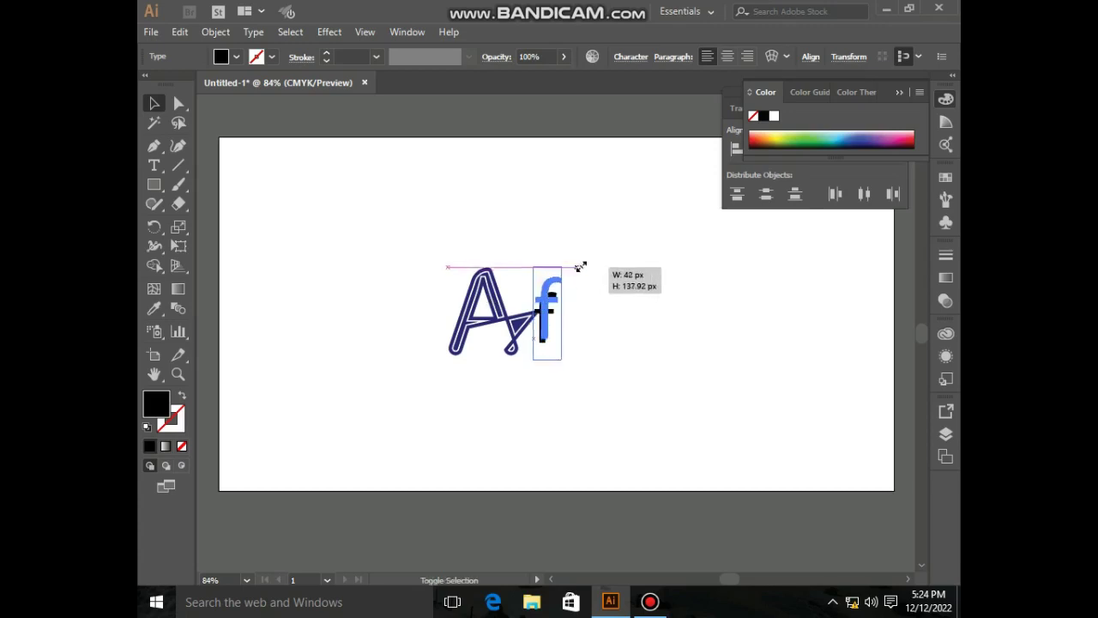
left_click_drag(550, 296, 545, 317)
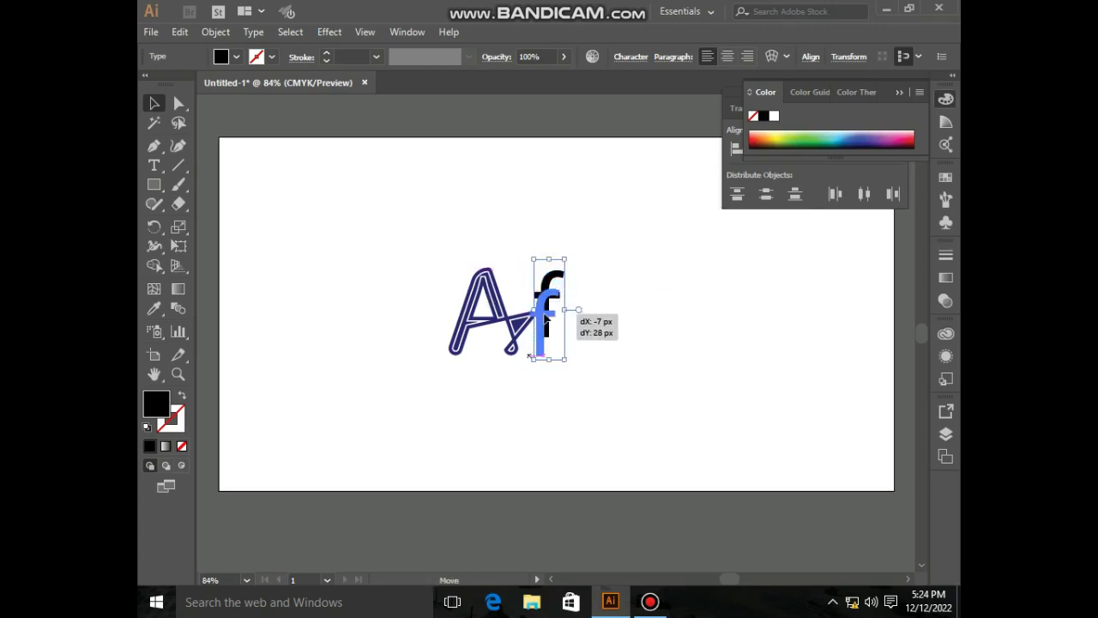
left_click_drag(569, 387, 572, 381)
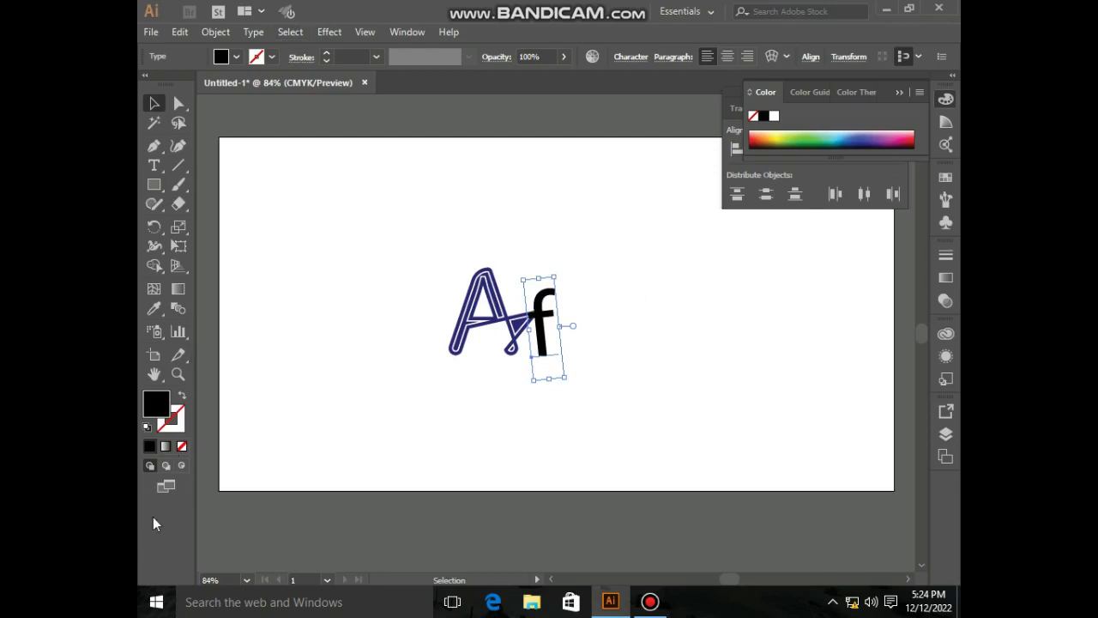
left_click(373, 294)
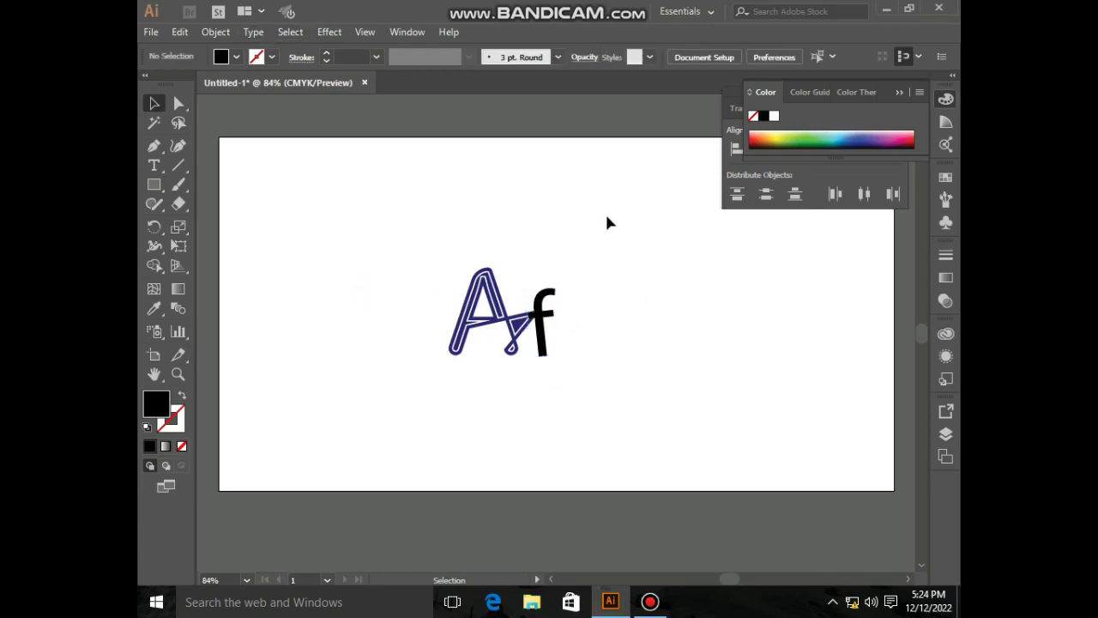
Expand the f text into outline shapes with Object > Expand
left_click(544, 309)
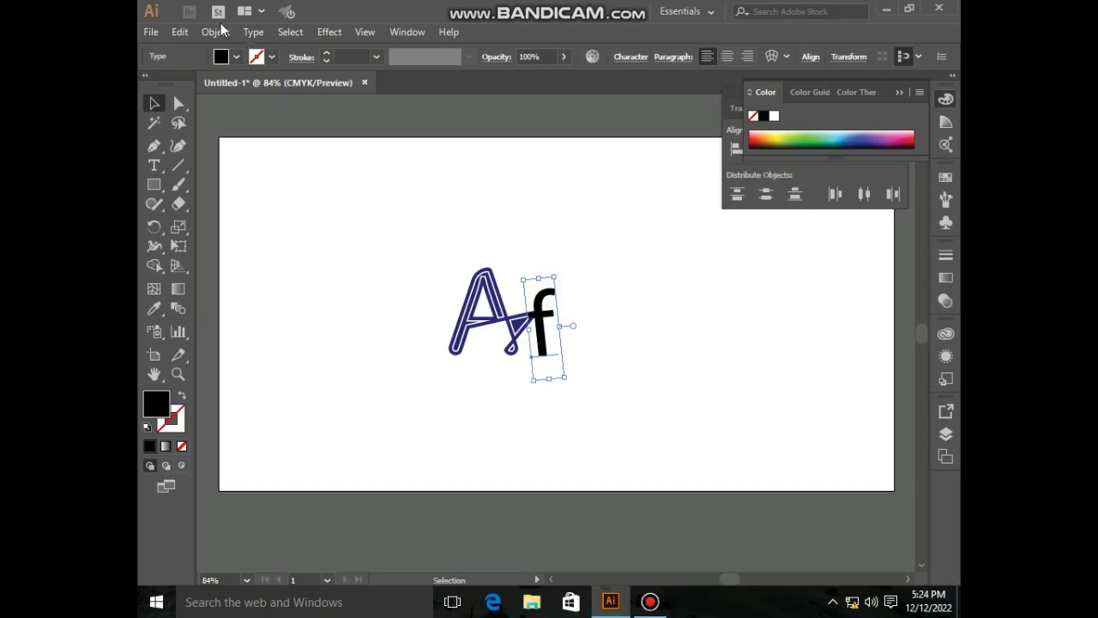
left_click(215, 31)
left_click(334, 164)
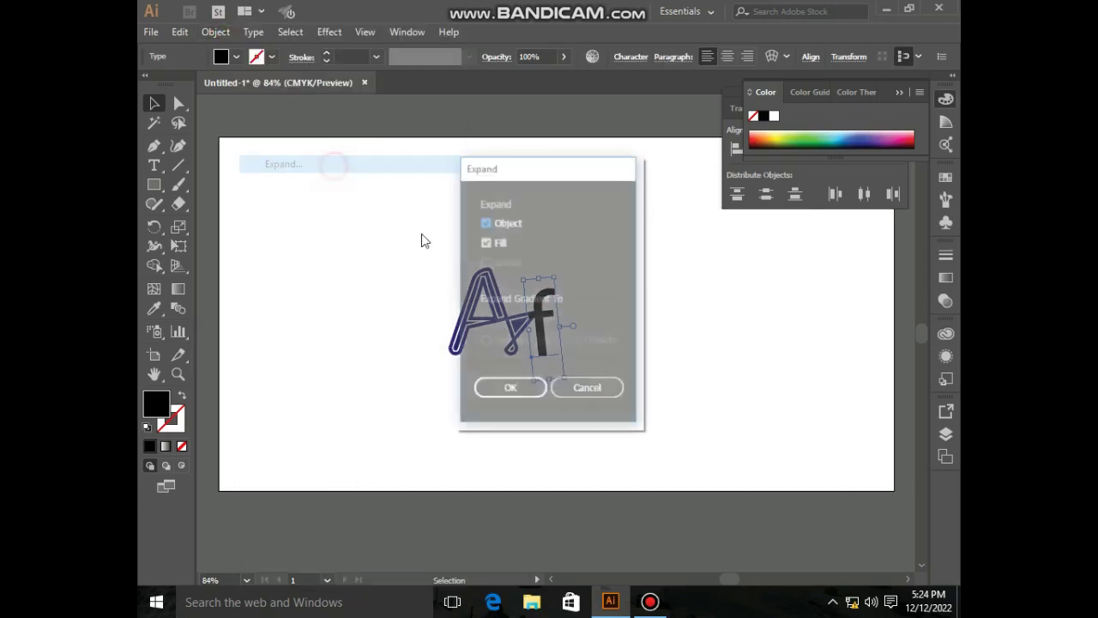
left_click(502, 388)
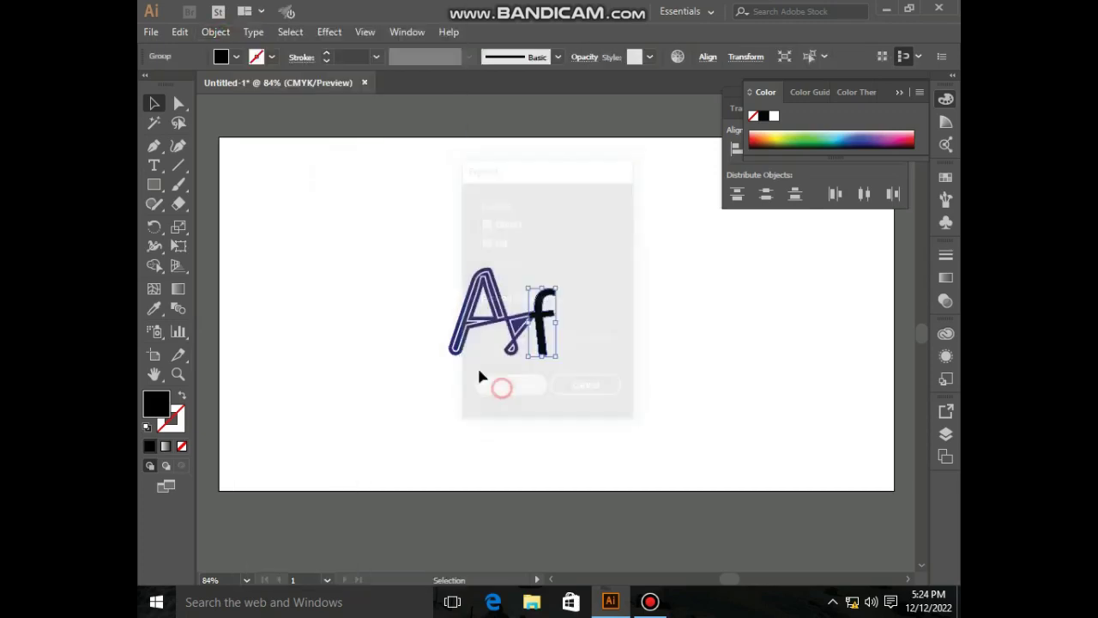
left_click(286, 187)
Add a stroke to the expanded f and raise it to 5 pt
left_click(553, 296)
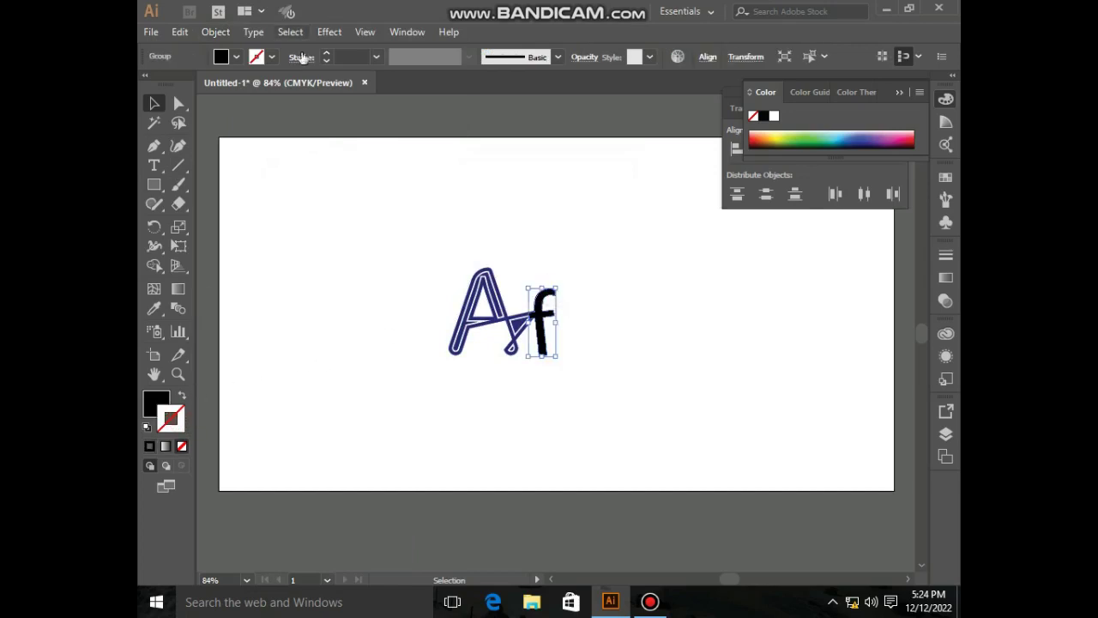
left_click(150, 447)
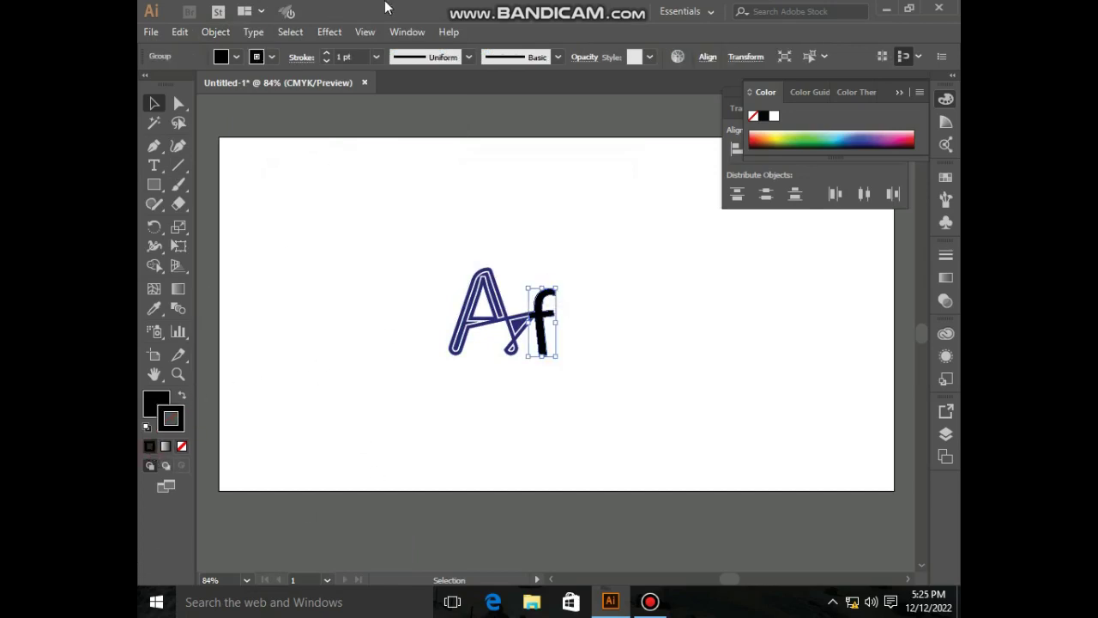
left_click(327, 52)
left_click(327, 52)
left_click(327, 52)
Expand the f's 5 pt stroke into filled shapes
left_click(215, 32)
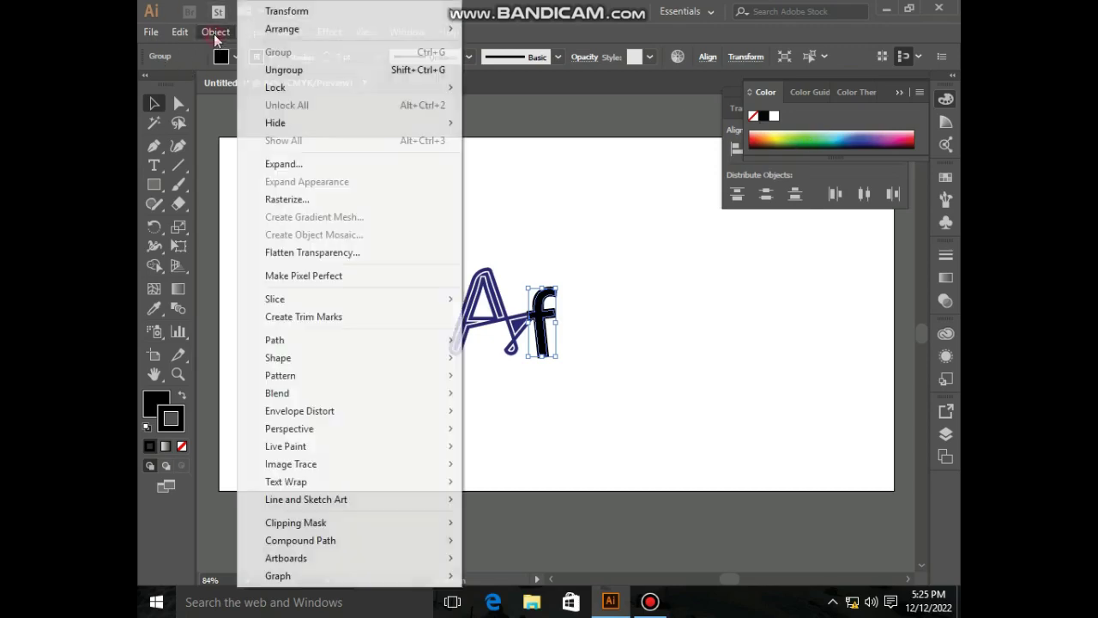
left_click(375, 164)
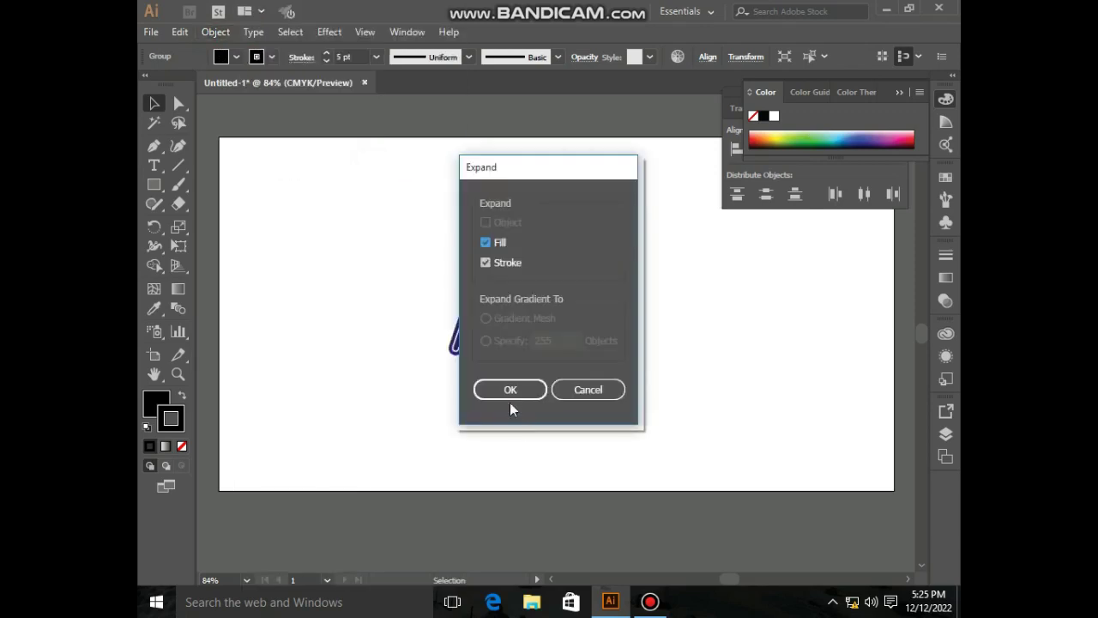
left_click(510, 395)
left_click(601, 212)
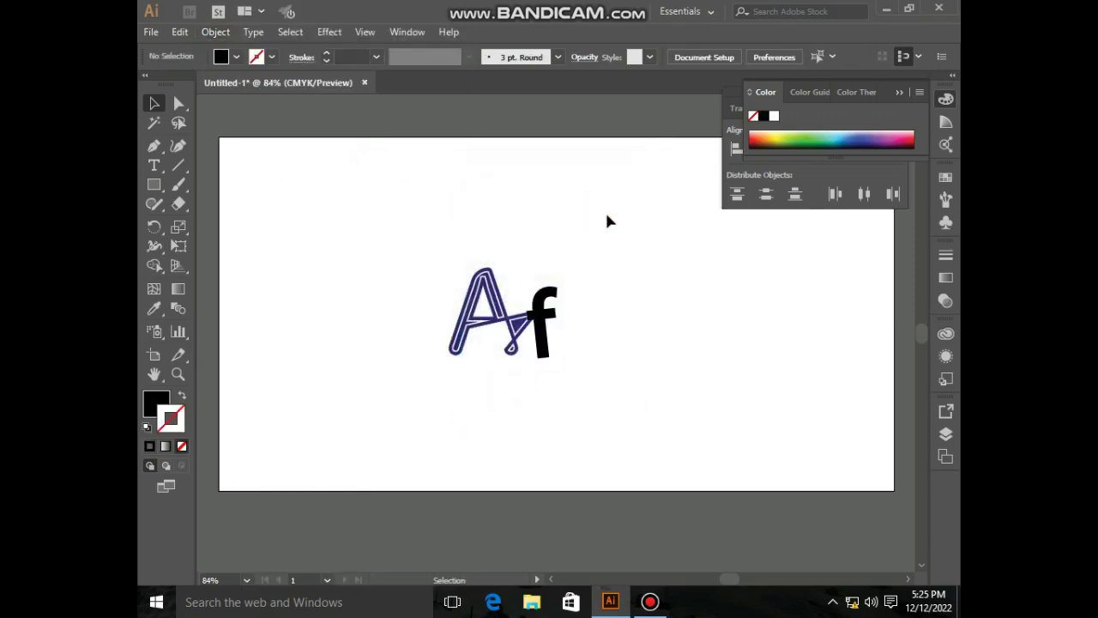
left_click(540, 320)
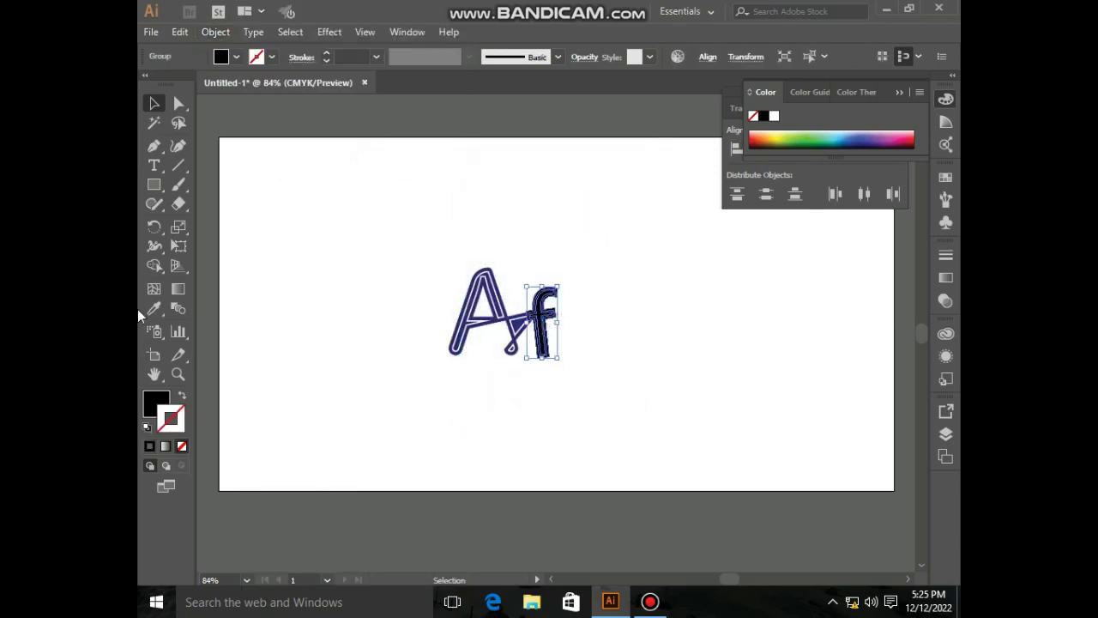
Set the f's stroke to dark navy indigo from the Color panel spectrum
left_click(878, 137)
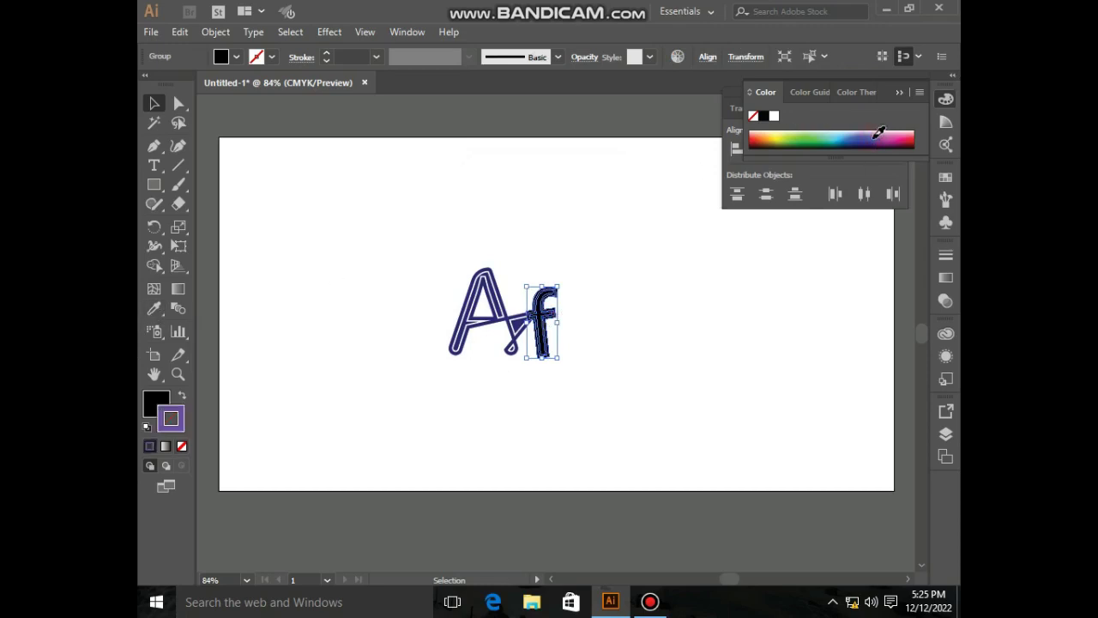
left_click(570, 247)
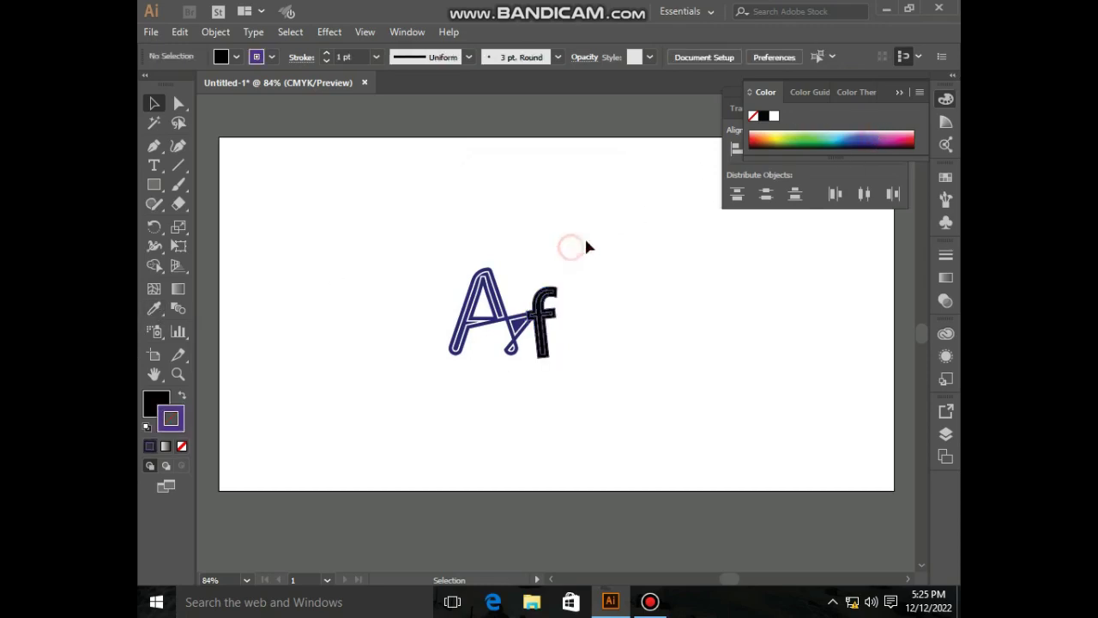
left_click(549, 322)
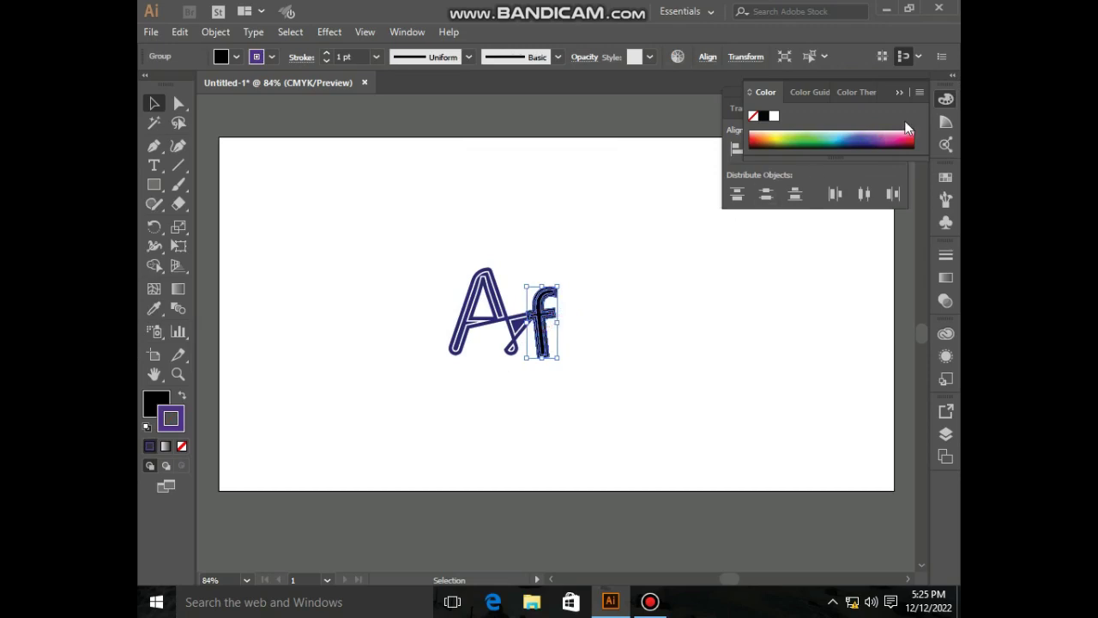
left_click_drag(859, 136, 873, 138)
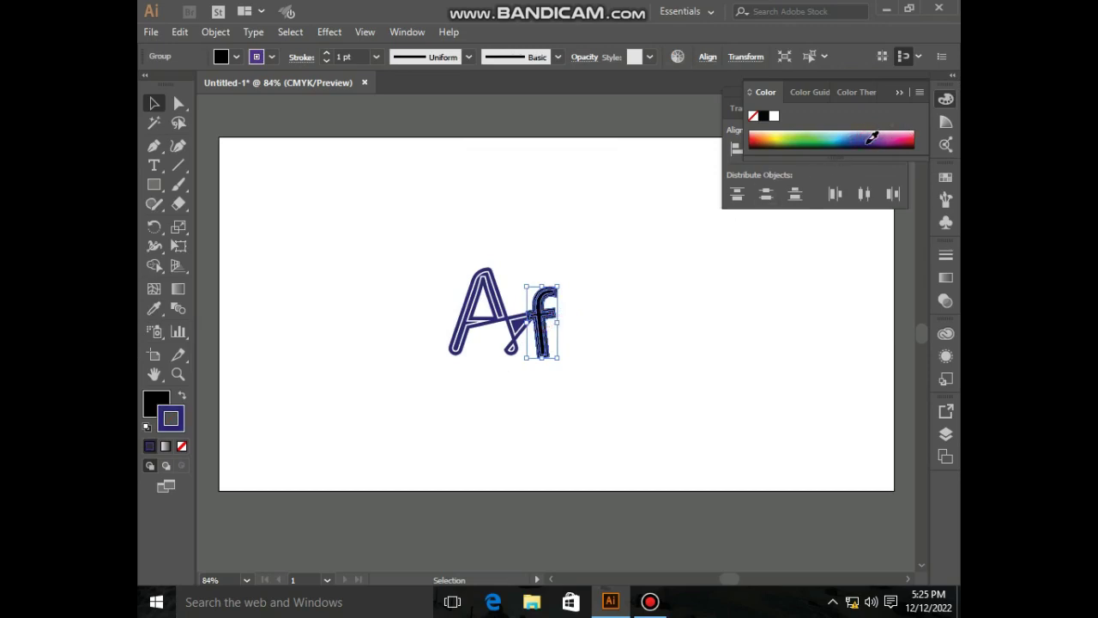
left_click(383, 196)
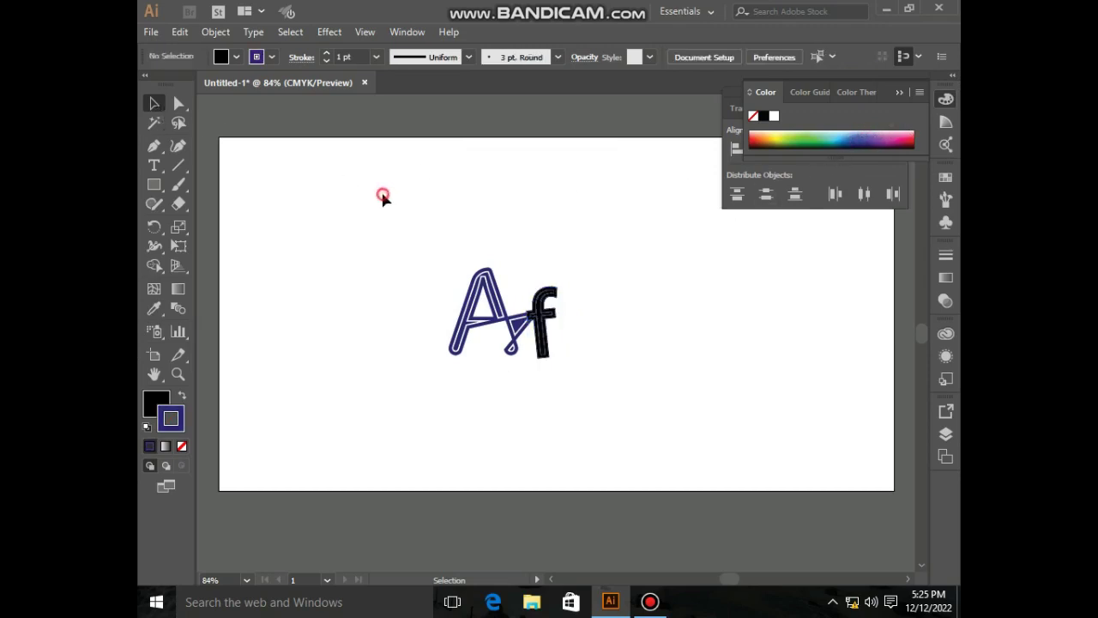
Fill the f with white and set its stroke weight to 3 pt
left_click(156, 403)
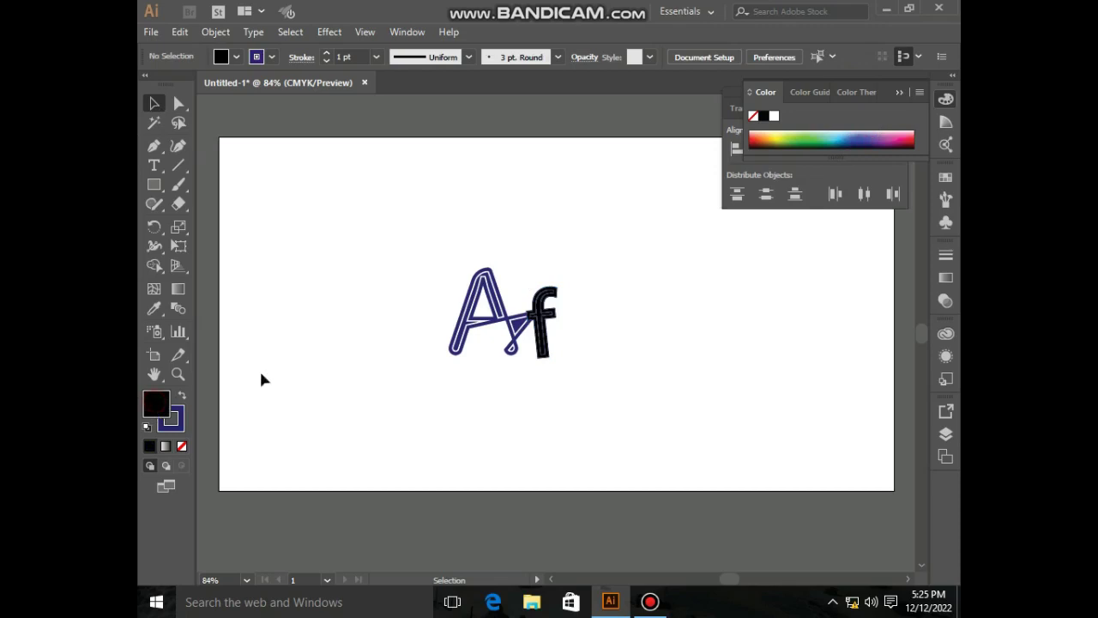
left_click(775, 116)
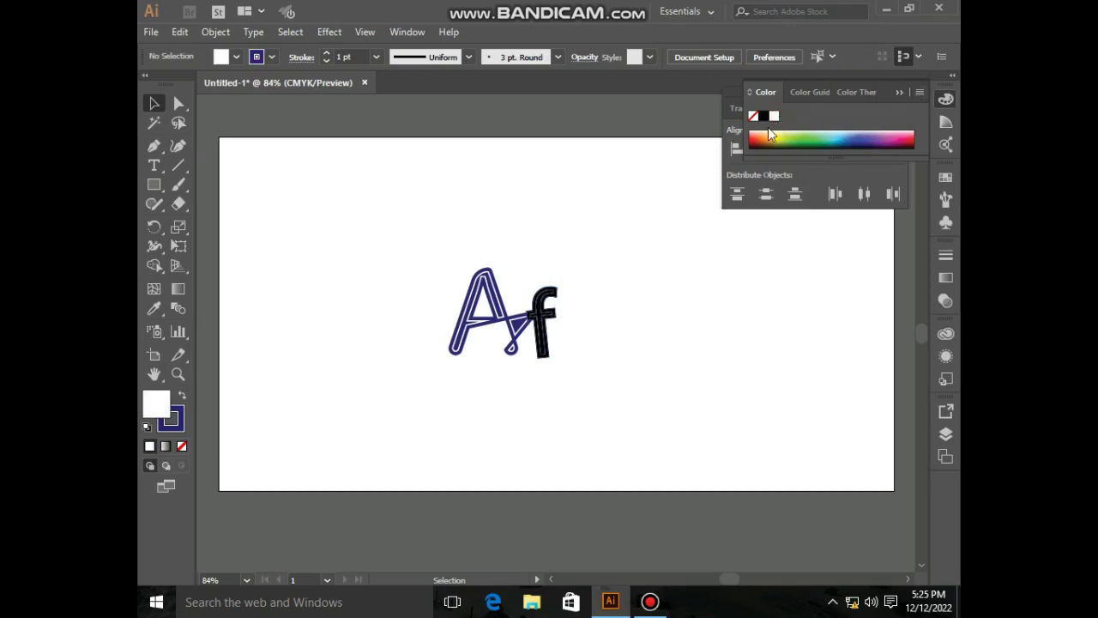
left_click(545, 319)
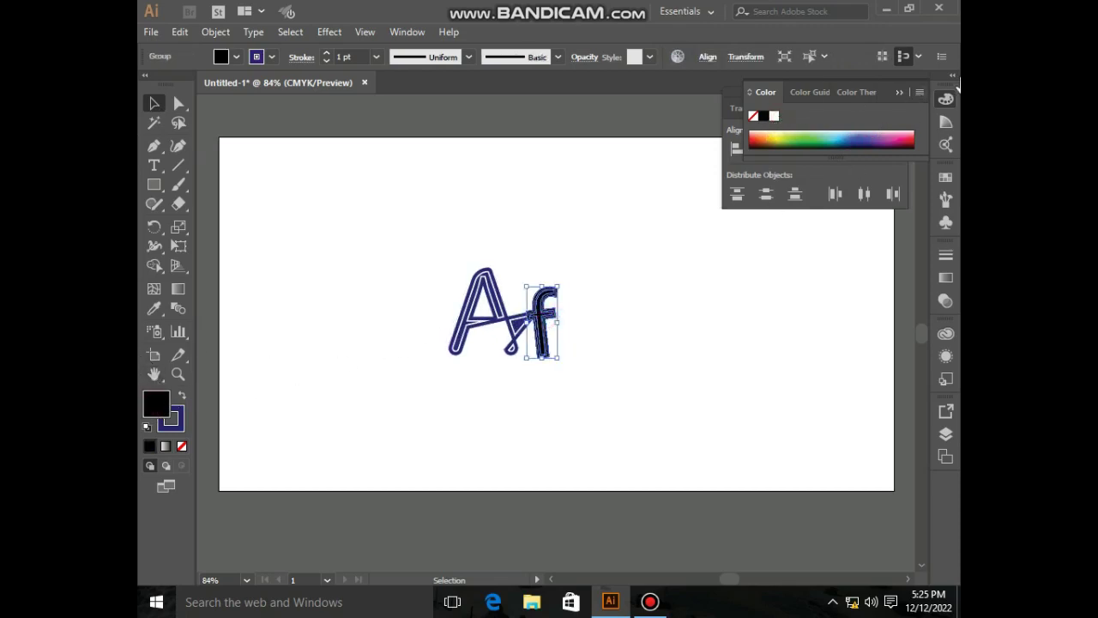
left_click(773, 116)
left_click(650, 183)
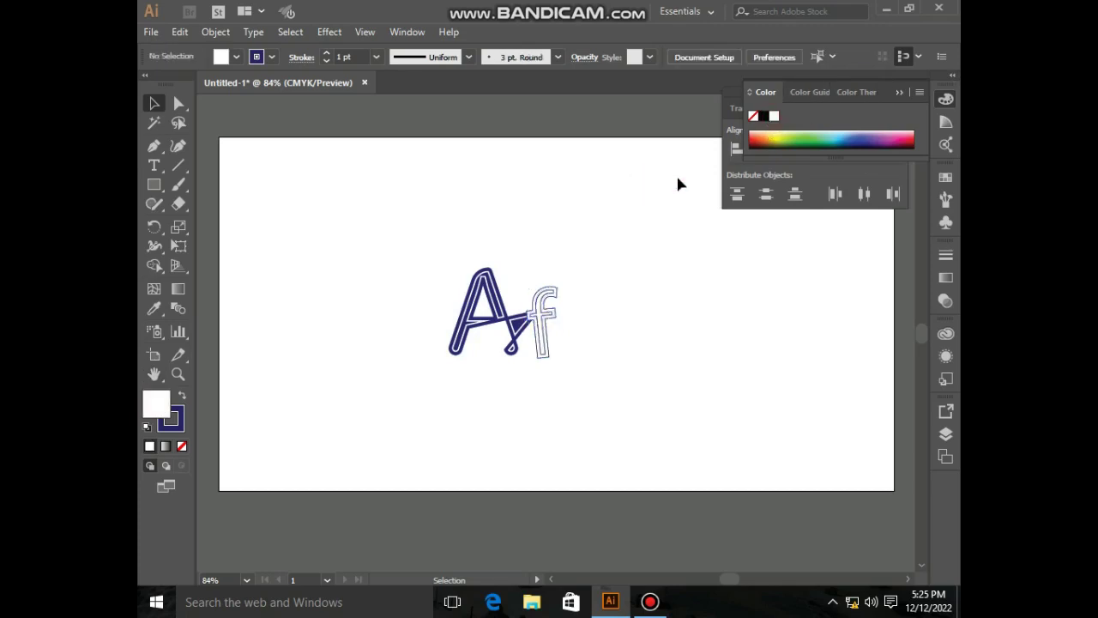
left_click(547, 320)
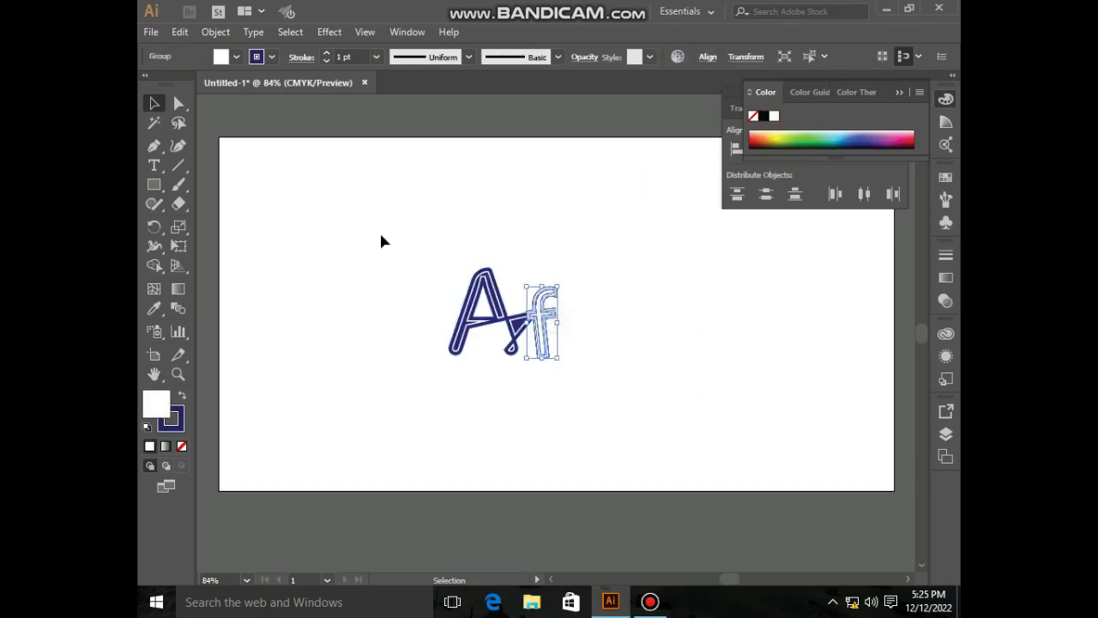
left_click(327, 52)
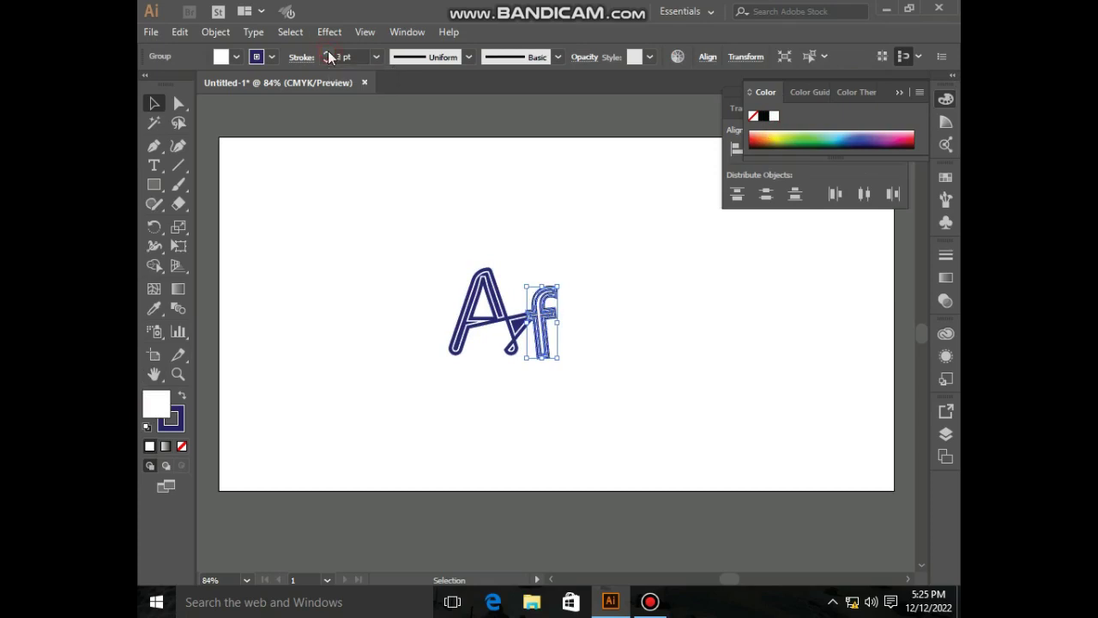
left_click(647, 223)
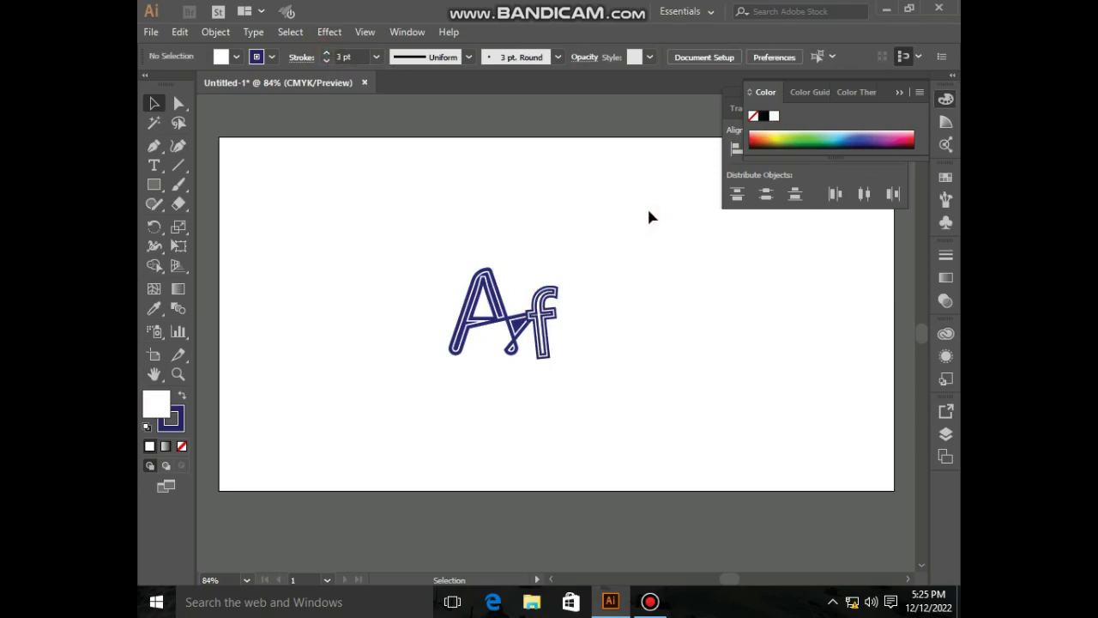
Select the A and bring it to the front via Arrange
left_click_drag(374, 224, 758, 378)
left_click(702, 396)
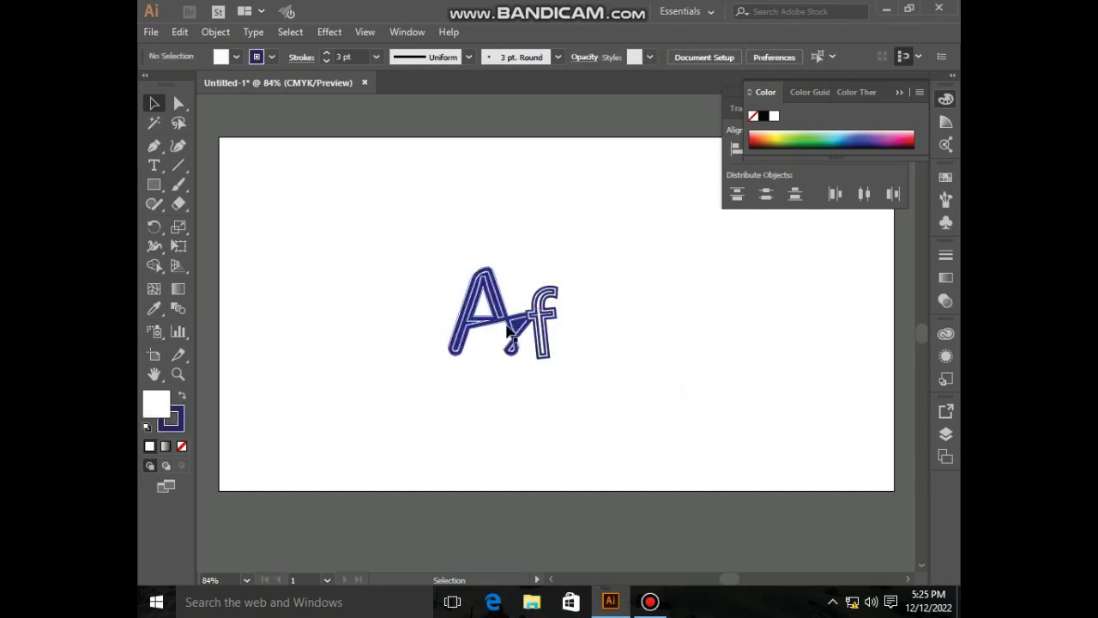
left_click_drag(514, 343, 506, 323)
right_click(506, 324)
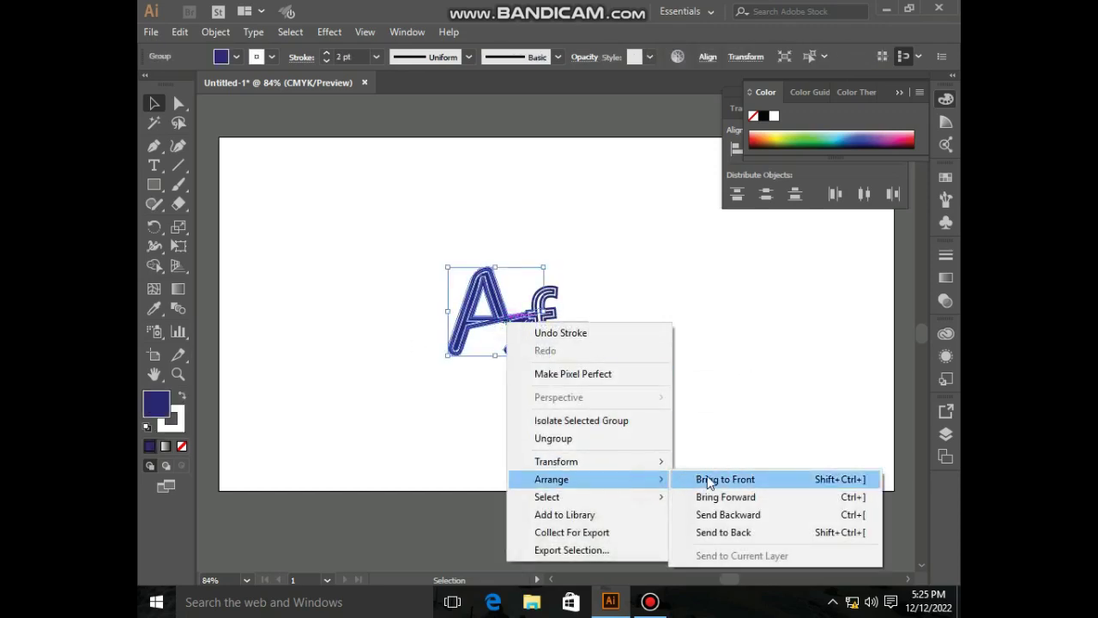
left_click(703, 412)
left_click(679, 334)
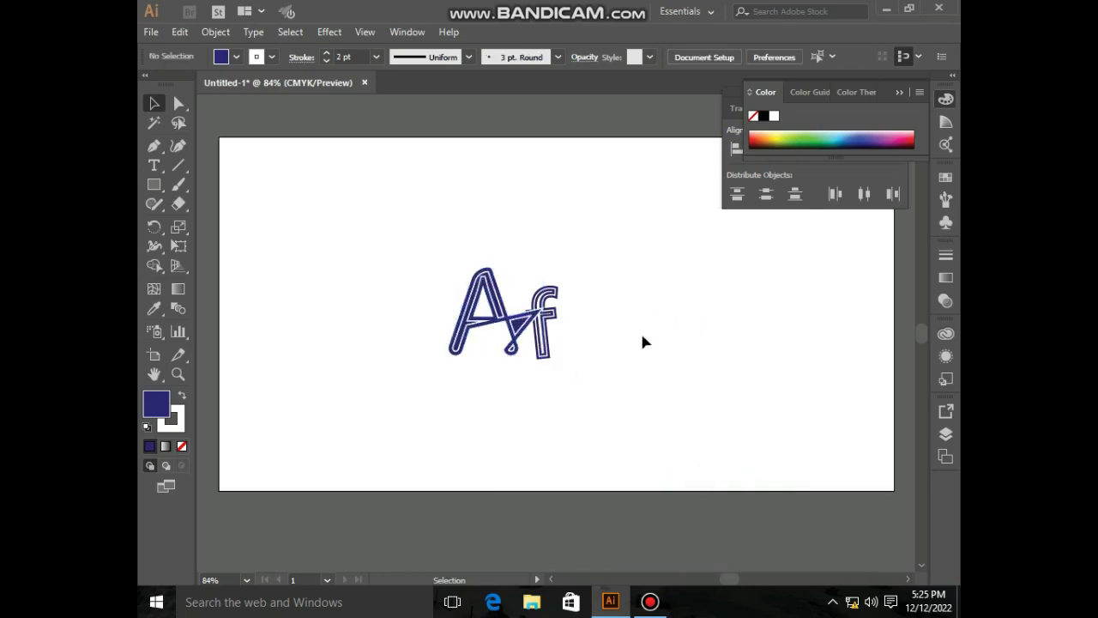
Bring the f in front of the A with Arrange > Bring to Front, then deselect
left_click(540, 335)
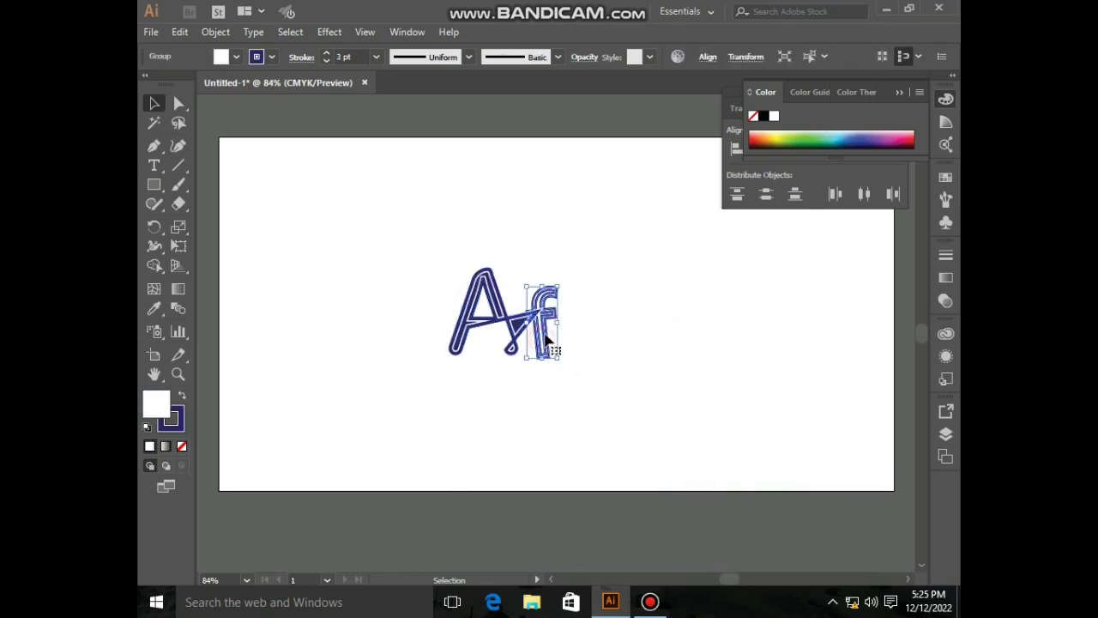
right_click(544, 334)
mouse_move(592, 490)
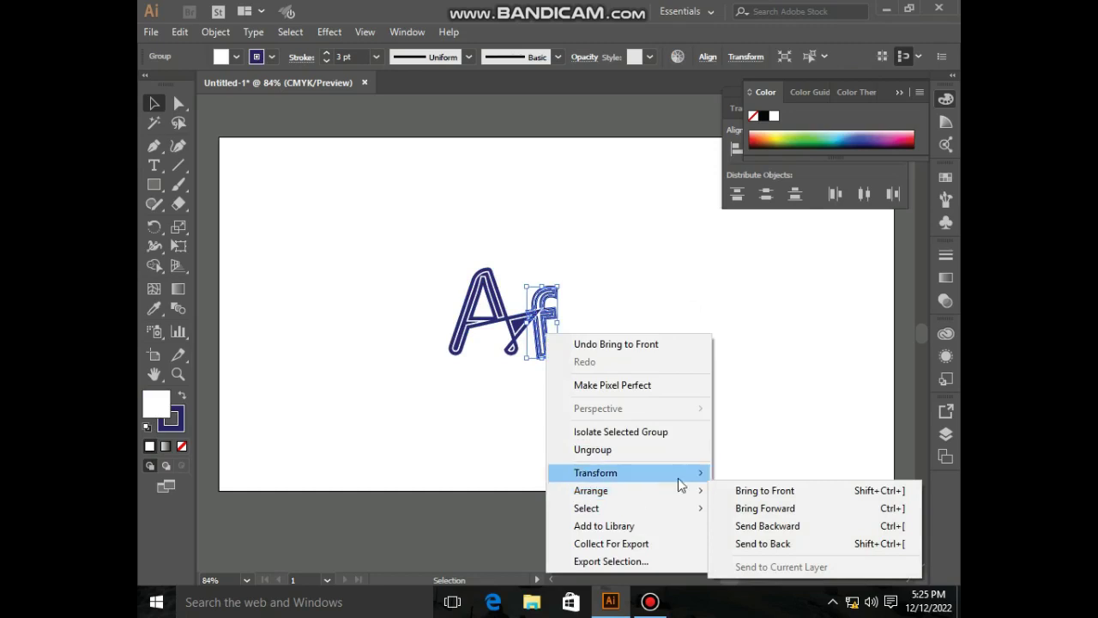
left_click(730, 490)
left_click(657, 309)
left_click(550, 322)
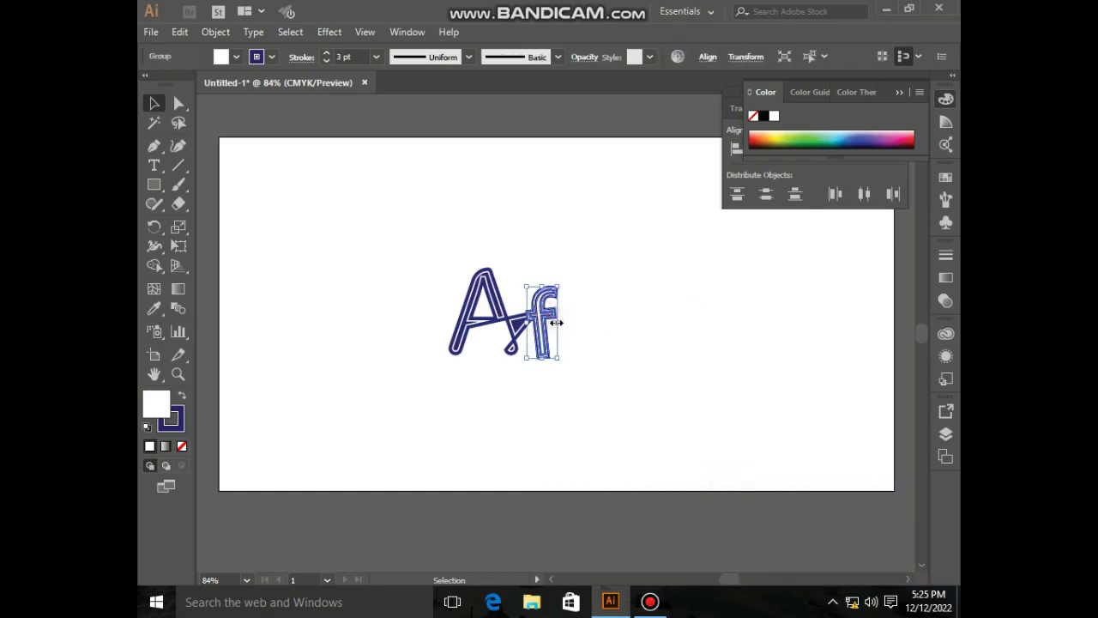
left_click(592, 367)
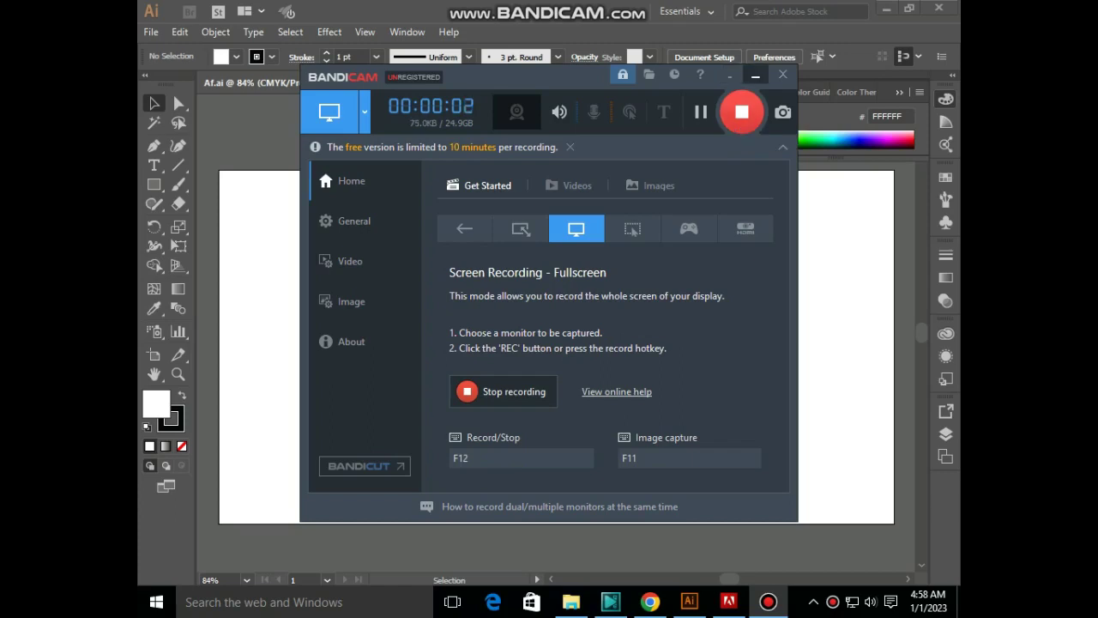
Minimize the Bandicam recorder to show the finished Af artwork with pink triangle and dot accents
left_click(755, 75)
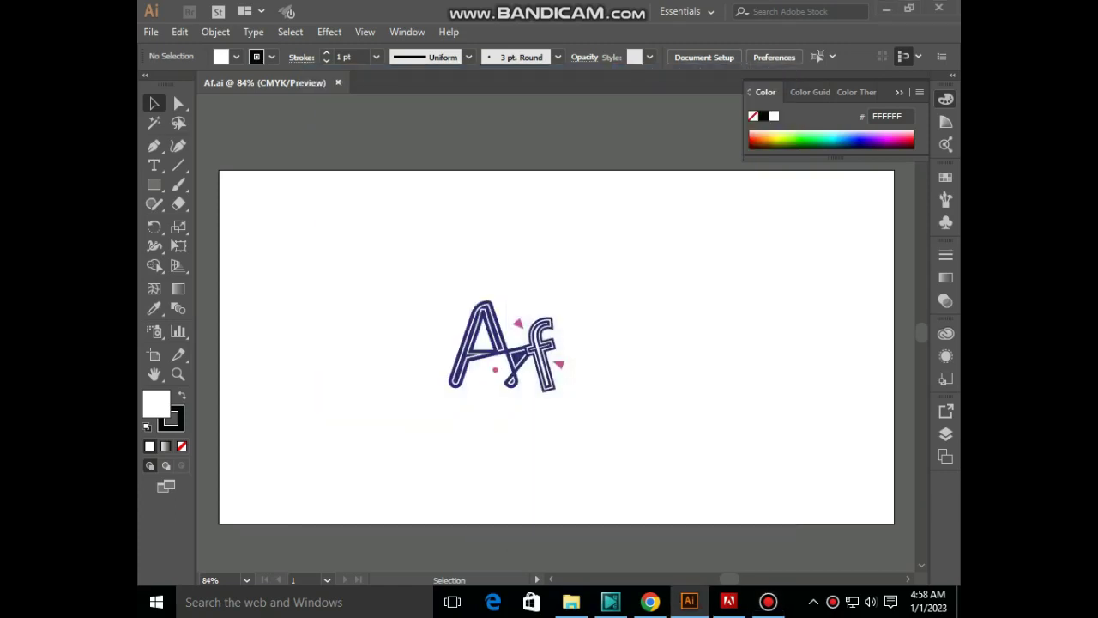